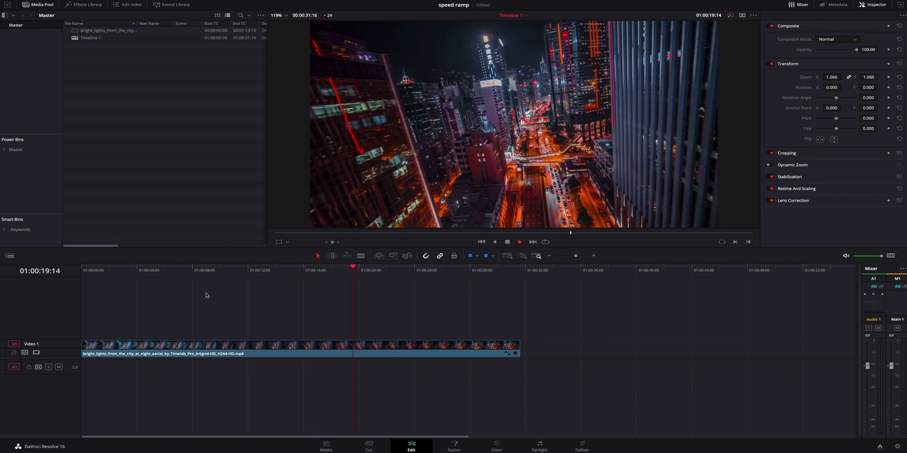
Stop playback and scrub back through the aerial footage to about 7 seconds.
key(space)
drag(163, 272, 423, 302)
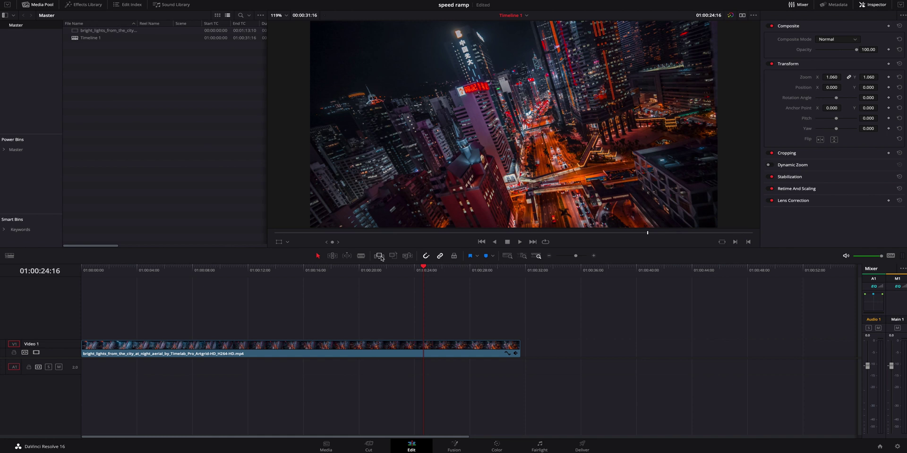
drag(374, 270, 147, 278)
Enable Retime Controls on the aerial clip, then play from the start and stop at 01:00:01:18.
right_click(163, 347)
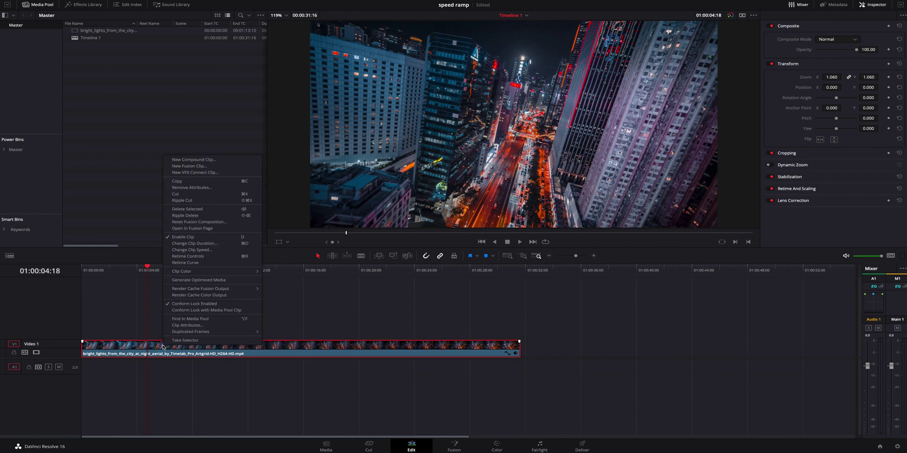
click(224, 258)
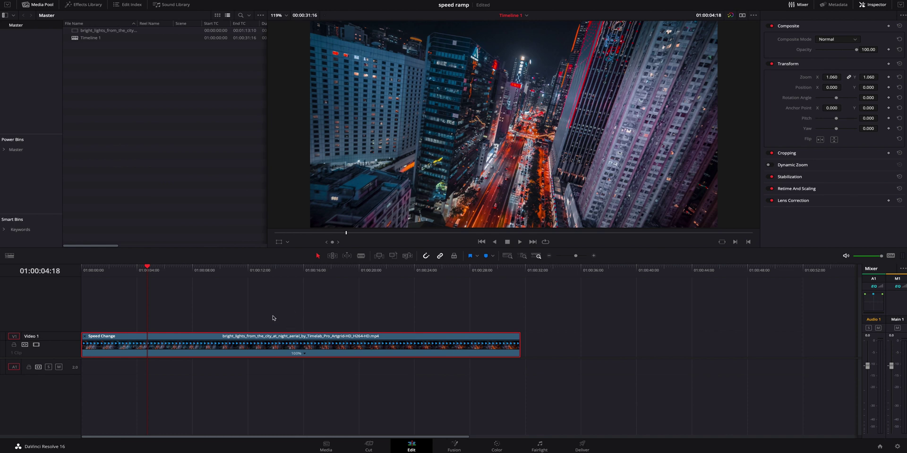
drag(147, 268, 154, 289)
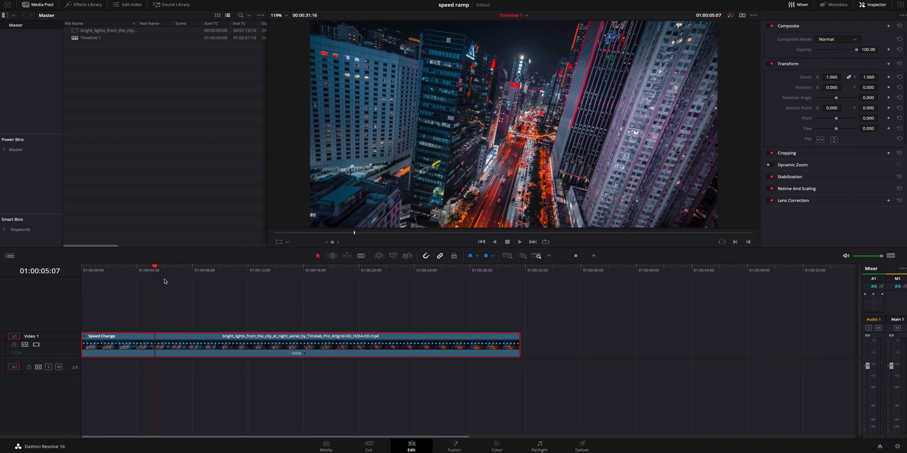
click(82, 271)
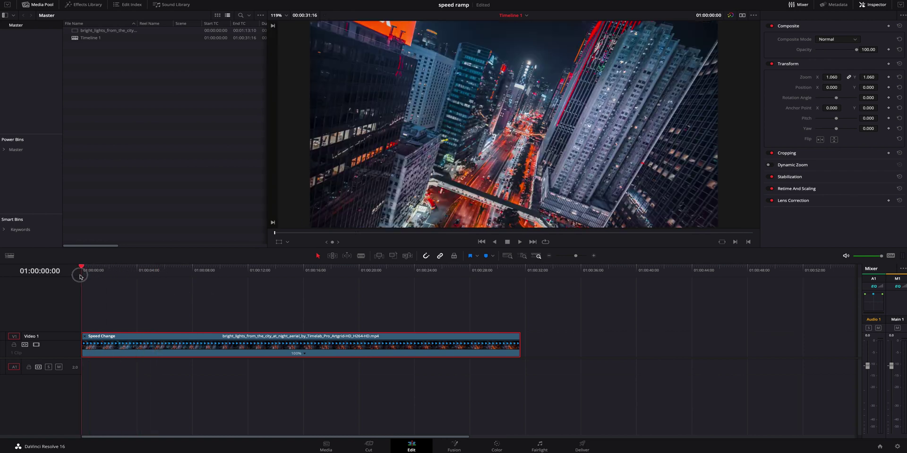
key(space)
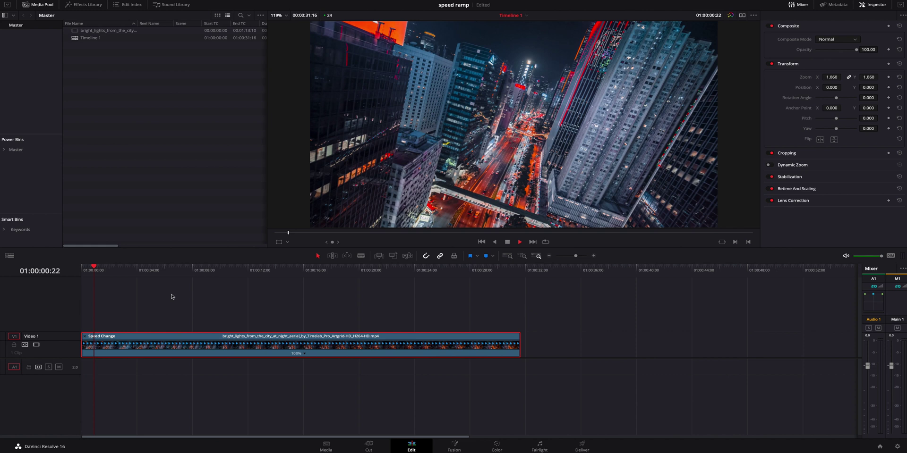
key(space)
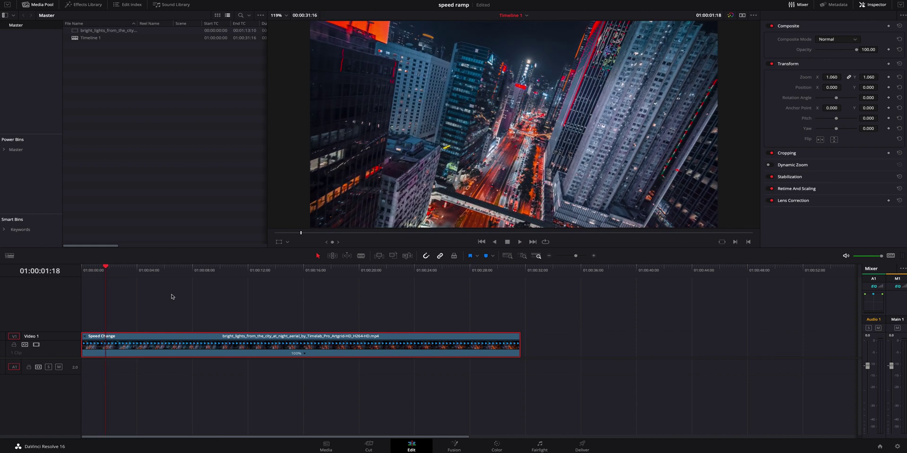
Add a speed point at the playhead just after the 1-second mark.
click(305, 356)
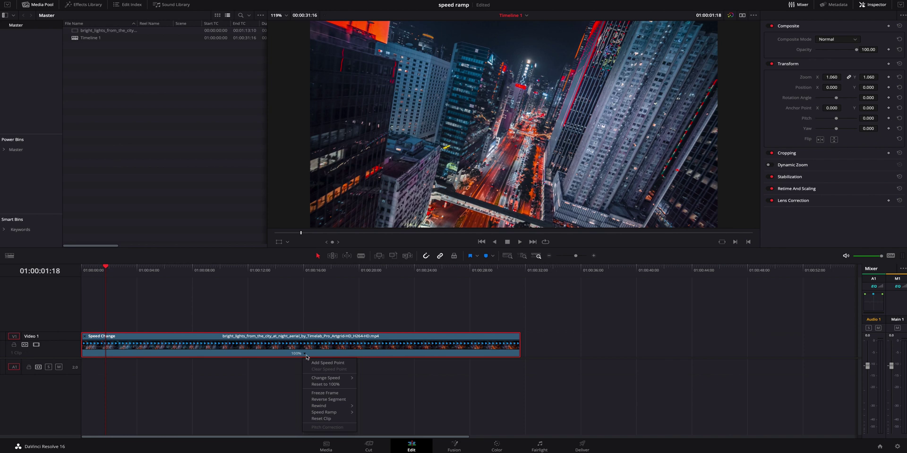
click(320, 363)
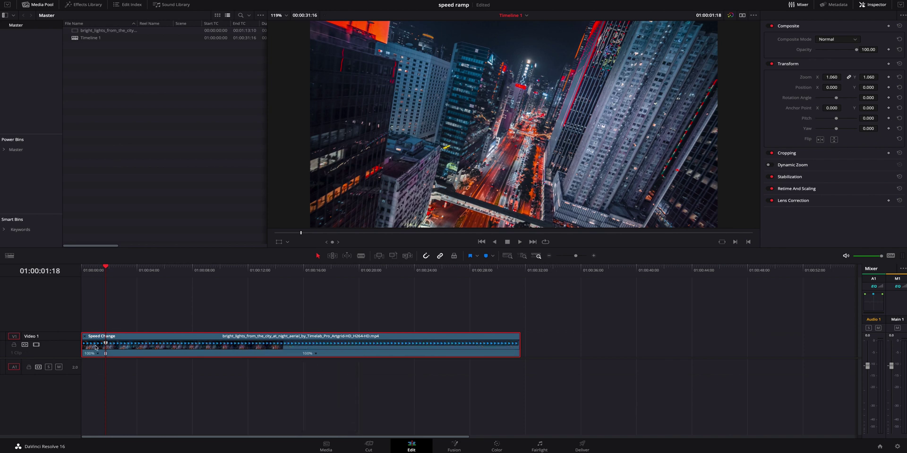
scroll(108, 274, up, 3)
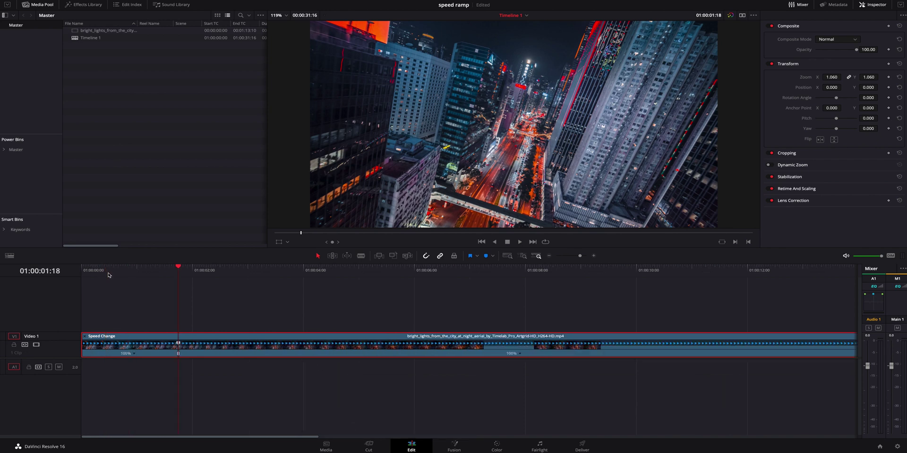
click(193, 276)
Try sliding the speed point to change the first section's speed, then undo back to 100%.
drag(178, 346, 222, 346)
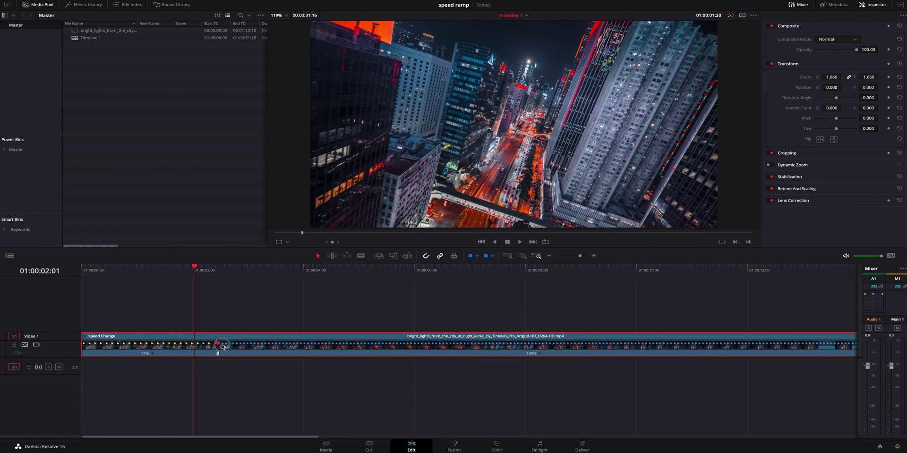
key(ctrl+z)
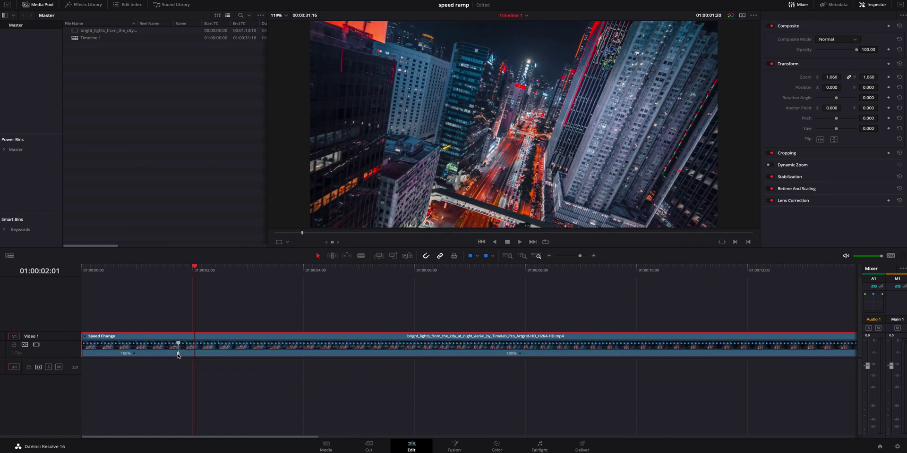
drag(178, 355, 450, 349)
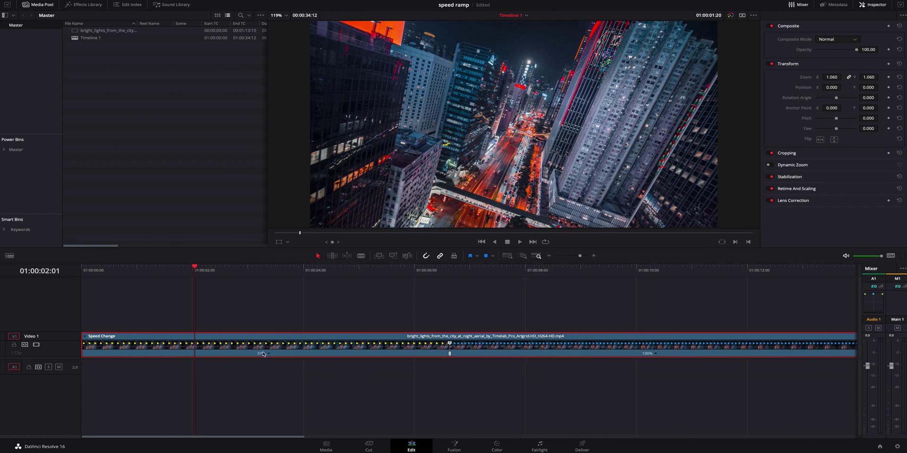
key(ctrl+z)
key(ctrl+z)
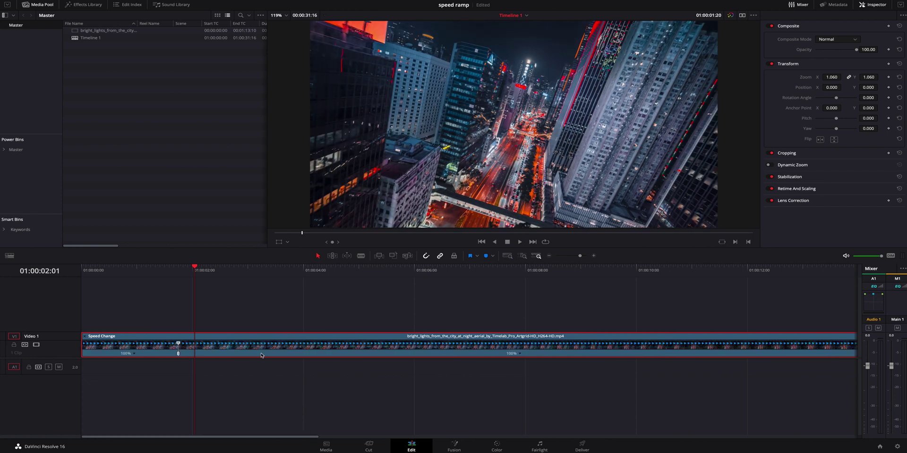
drag(154, 272, 171, 273)
scroll(174, 292, left, 1)
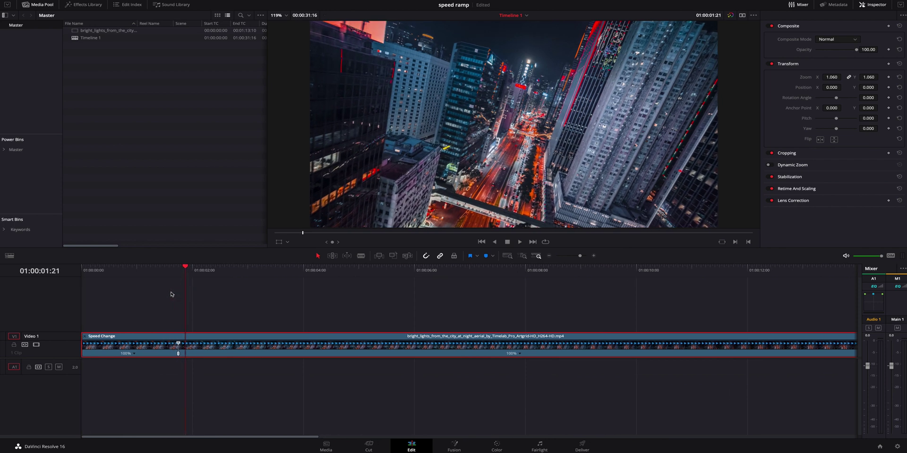
Add a speed point at 01:00:08:19 on the long 100% section.
drag(192, 272, 568, 280)
click(520, 355)
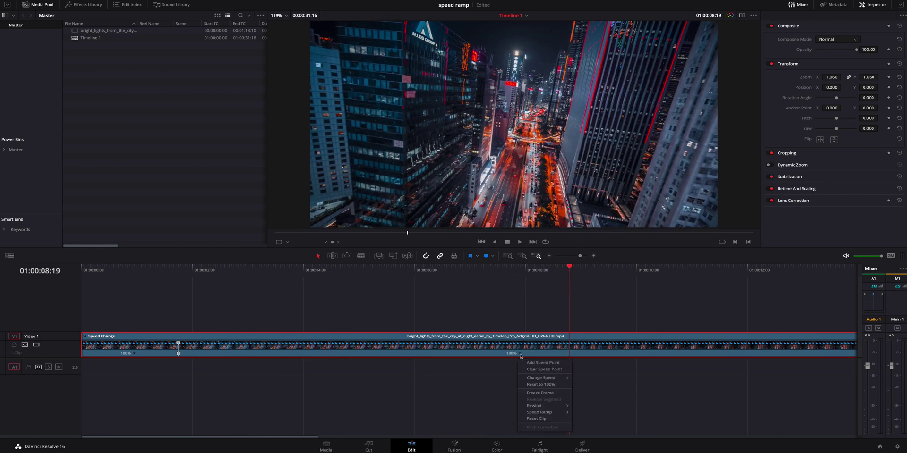
click(537, 363)
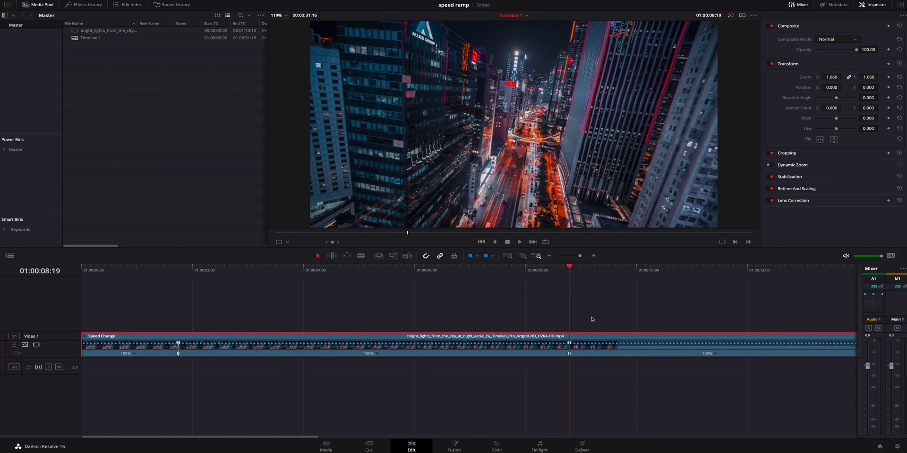
scroll(599, 313, right, 5)
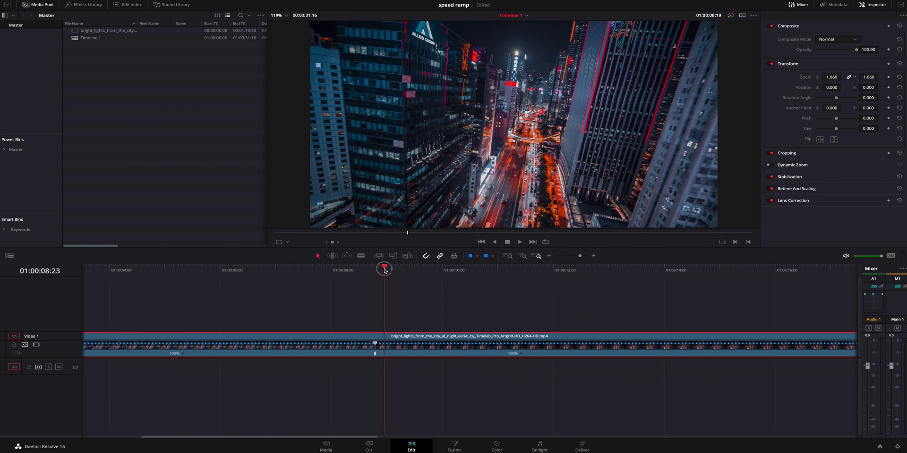
Add another speed point at 01:00:11:09.
key(space)
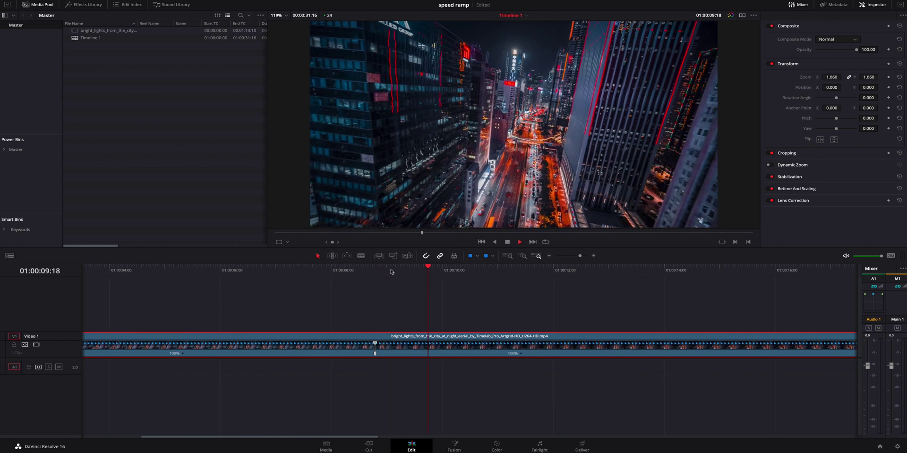
key(space)
key(space)
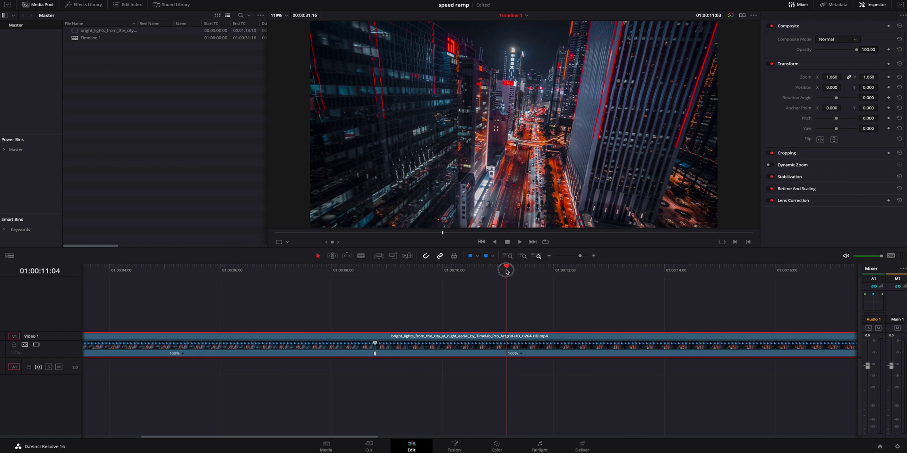
key(space)
click(521, 354)
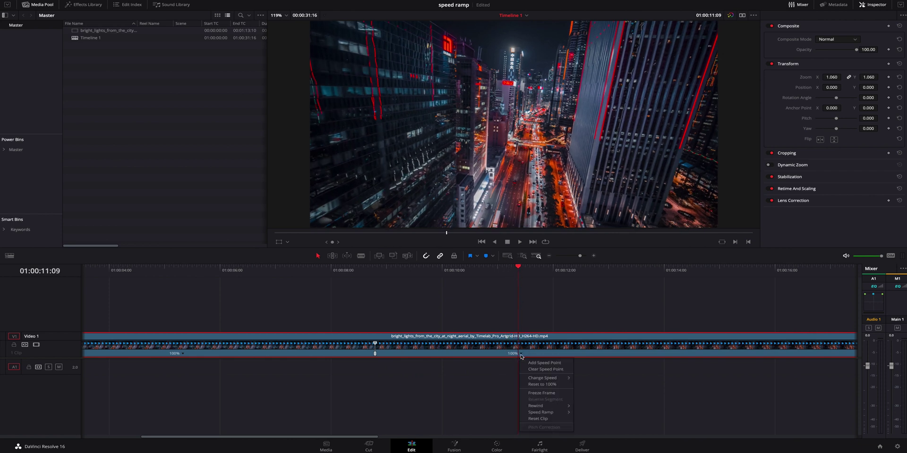
click(531, 368)
scroll(594, 320, right, 3)
scroll(594, 320, right, 1)
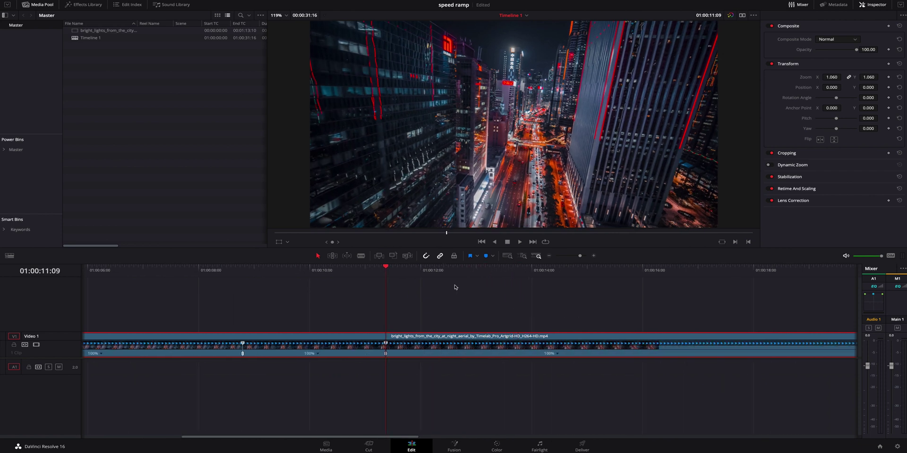
Cut the clip at 01:00:15:03 and delete the piece after the cut.
drag(395, 272, 593, 281)
scroll(593, 280, right, 2)
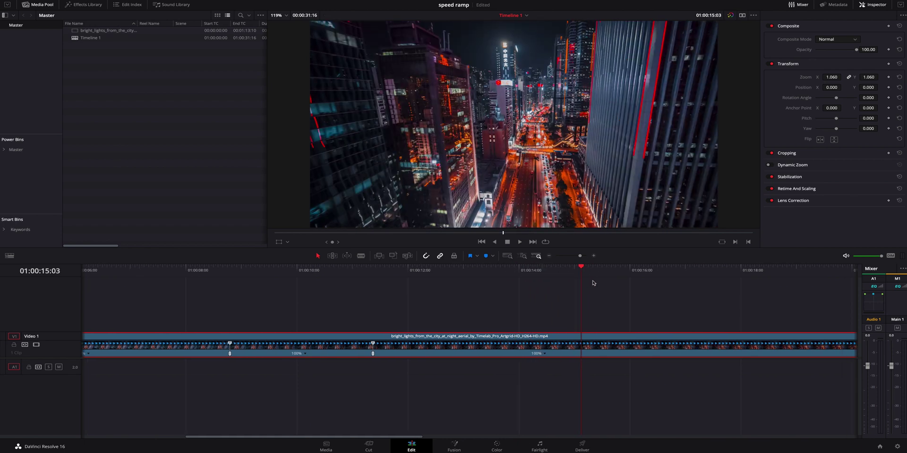
key(ctrl+b)
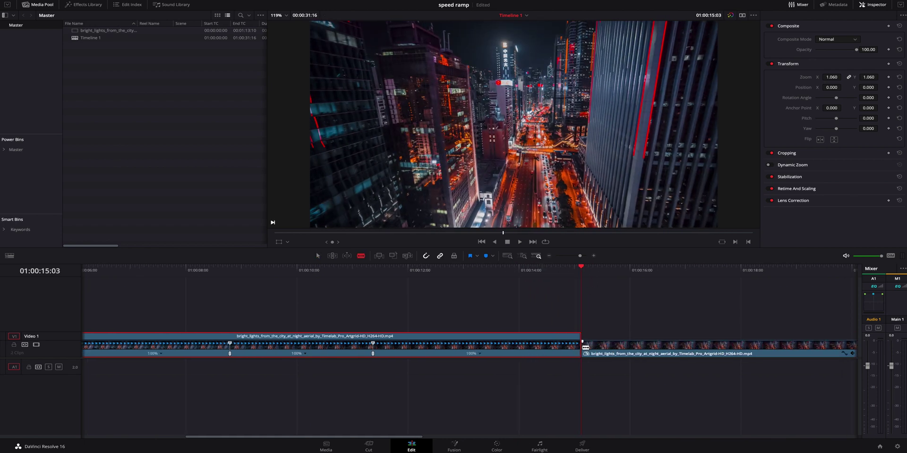
click(585, 348)
key(Delete)
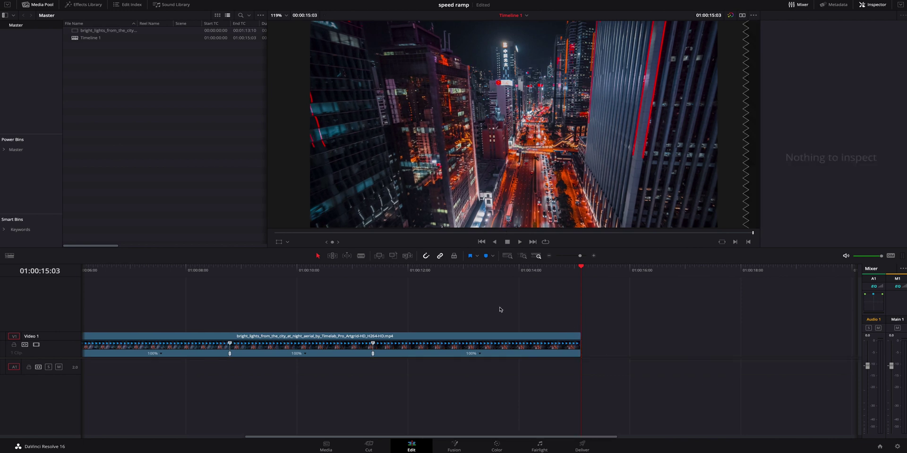
Zoom the timeline in on the clip's four 100% speed sections without changing any speed.
key(ctrl+minus)
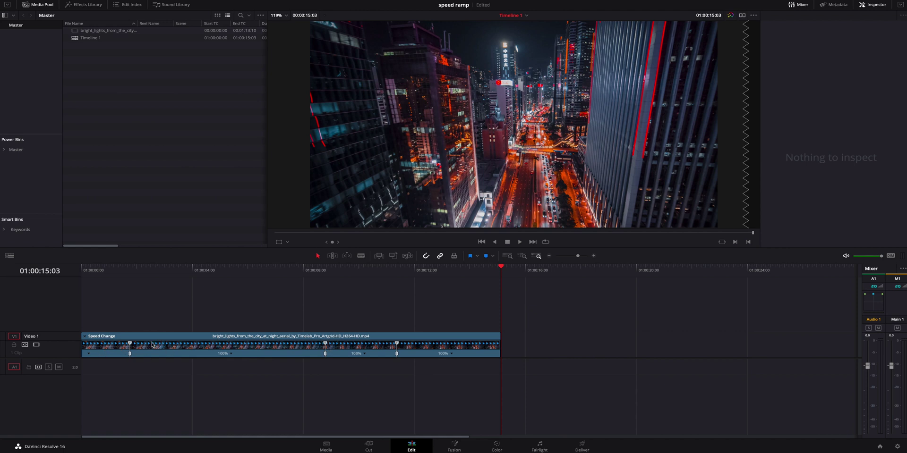
click(116, 273)
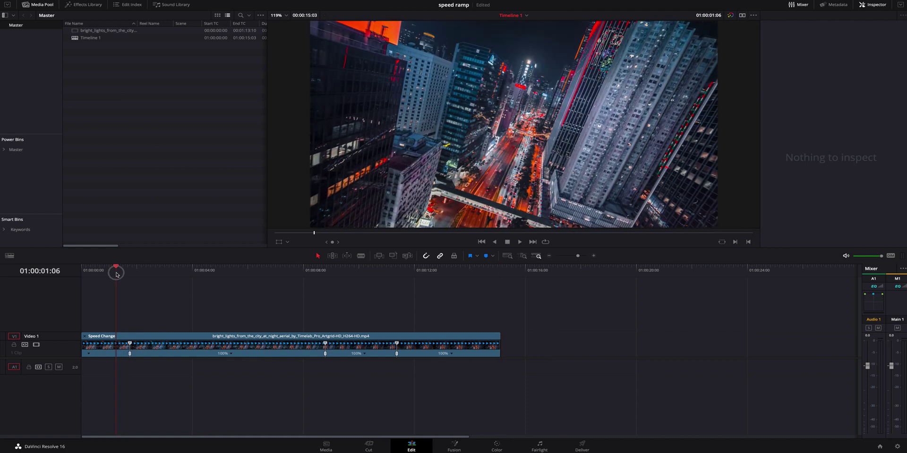
click(89, 355)
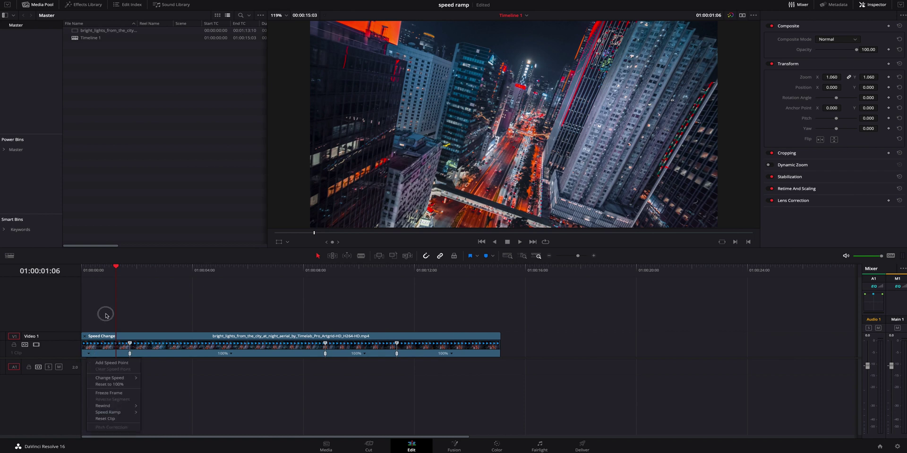
click(102, 322)
key(ctrl+equal)
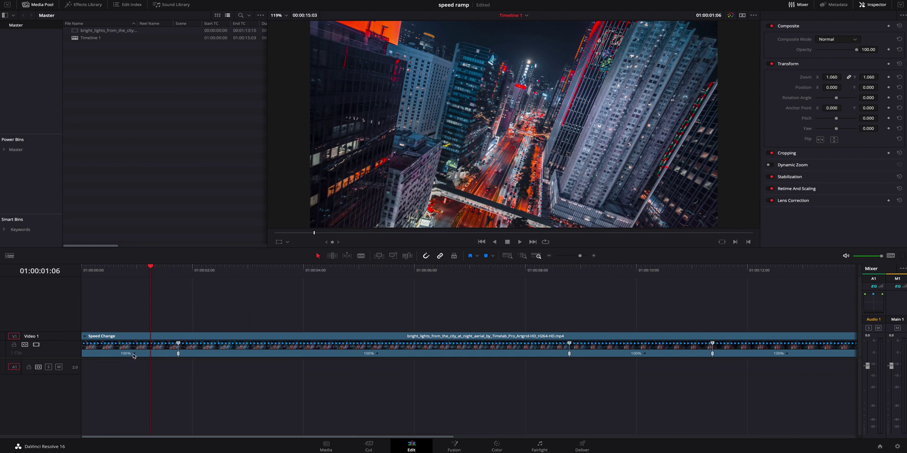
drag(580, 257, 581, 257)
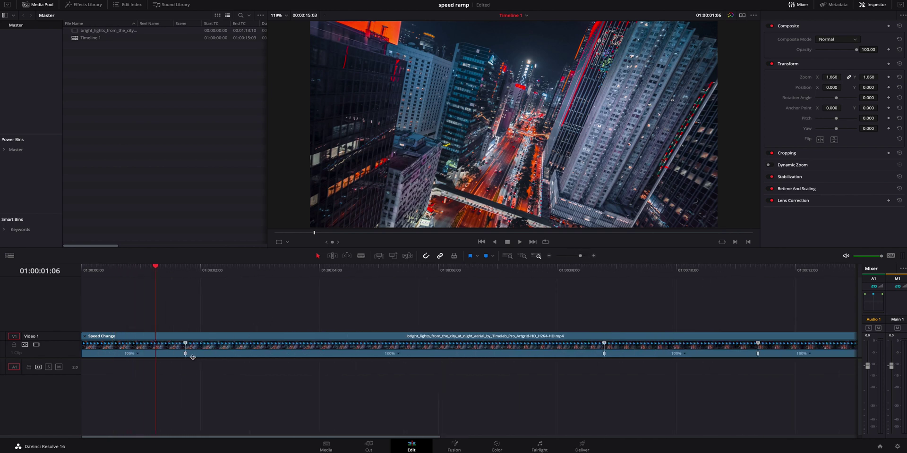
click(138, 355)
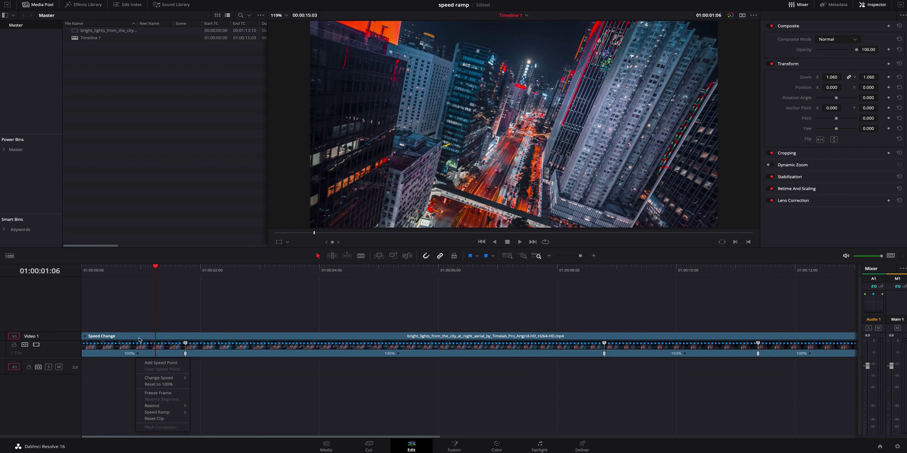
click(141, 323)
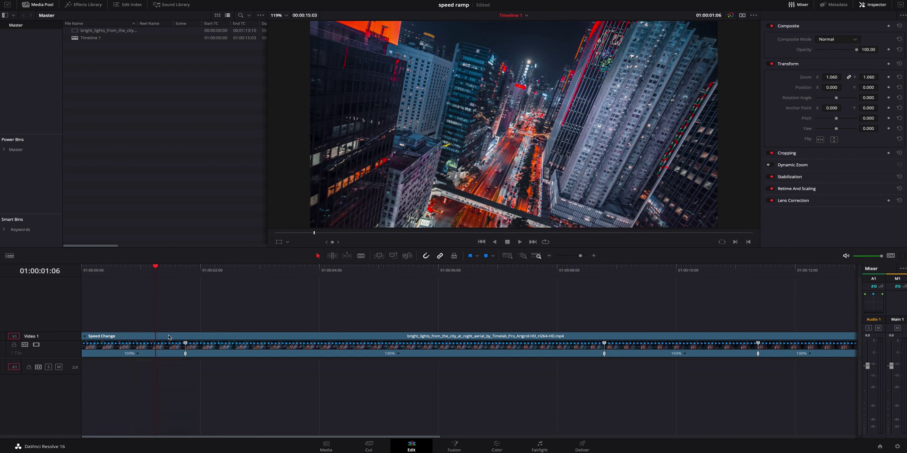
Set the clip's second speed section to 800%.
click(399, 355)
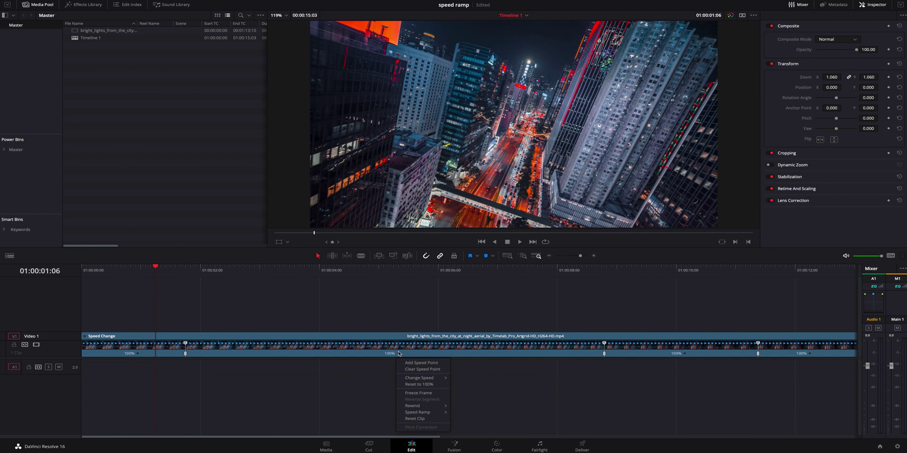
mouse_move(416, 379)
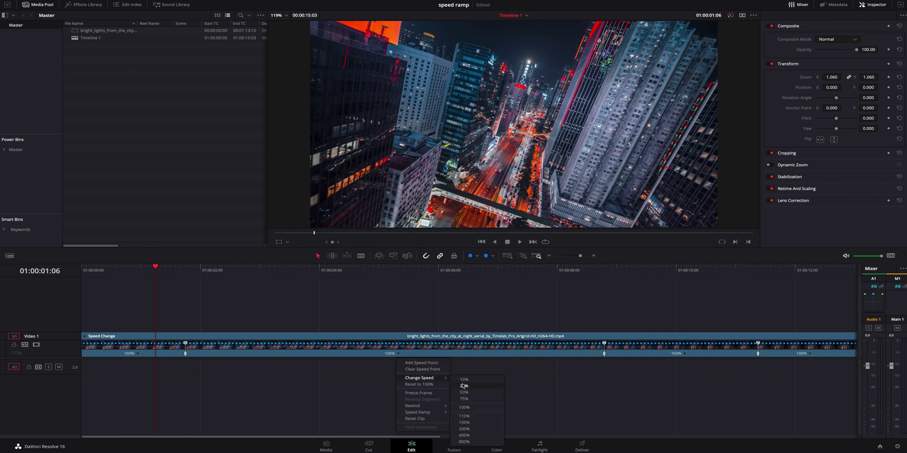
click(473, 442)
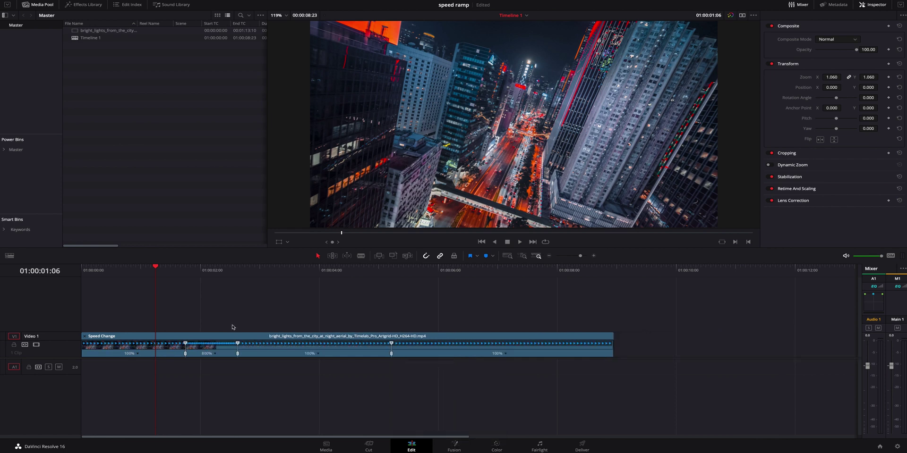
Drag the following speed point earlier to where the fast section should end.
drag(226, 270, 291, 274)
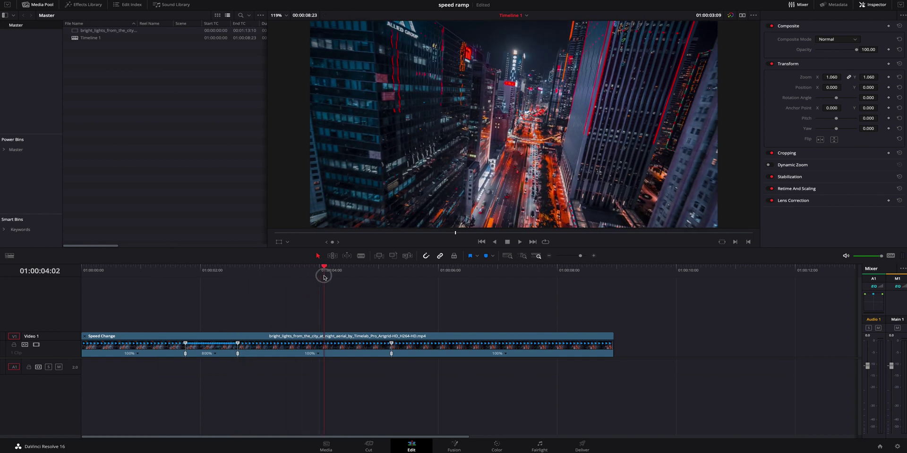
drag(324, 277, 351, 277)
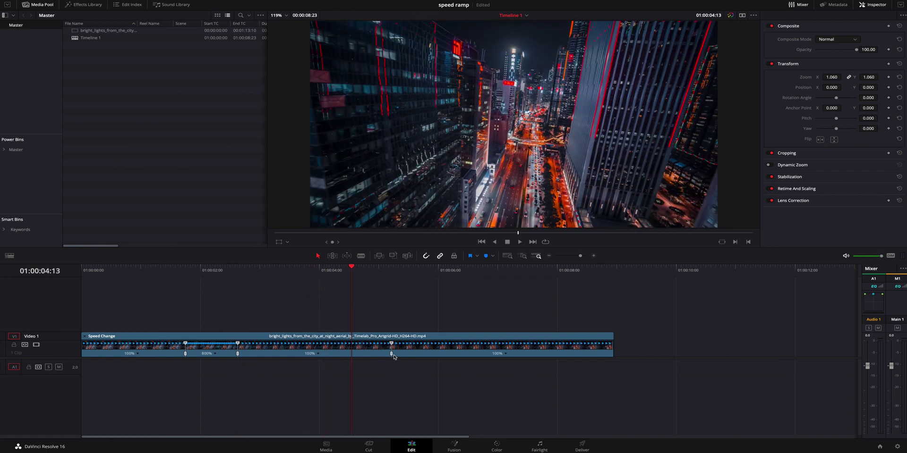
mouse_move(391, 354)
mouse_down()
mouse_move(350, 355)
mouse_move(380, 357)
mouse_up()
click(376, 270)
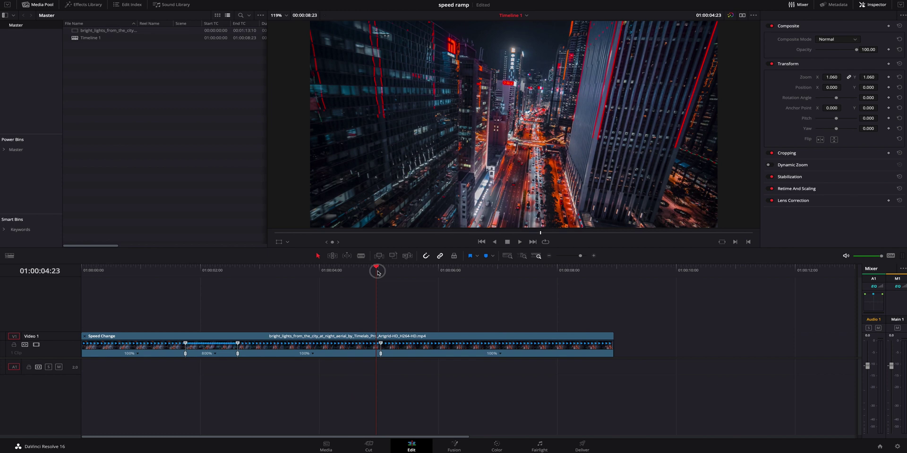
Set the final section to 800%, extend the clip end to 01:00:05:15, and play from the start.
right_click(500, 356)
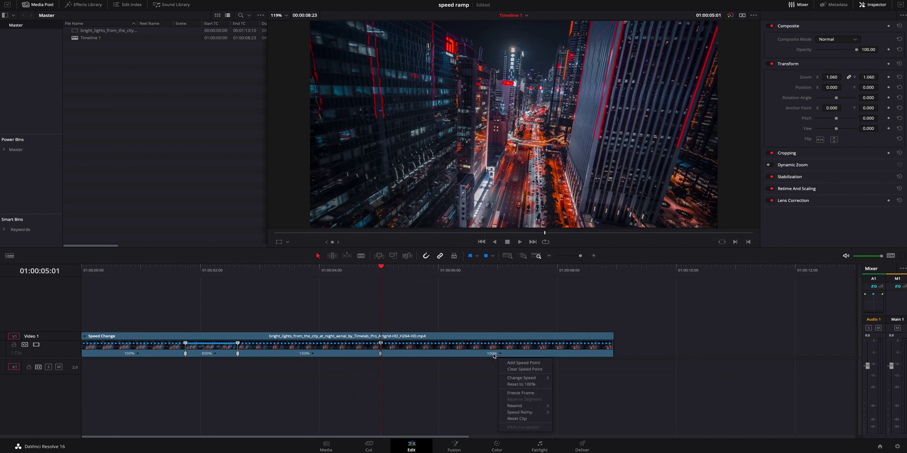
mouse_move(524, 379)
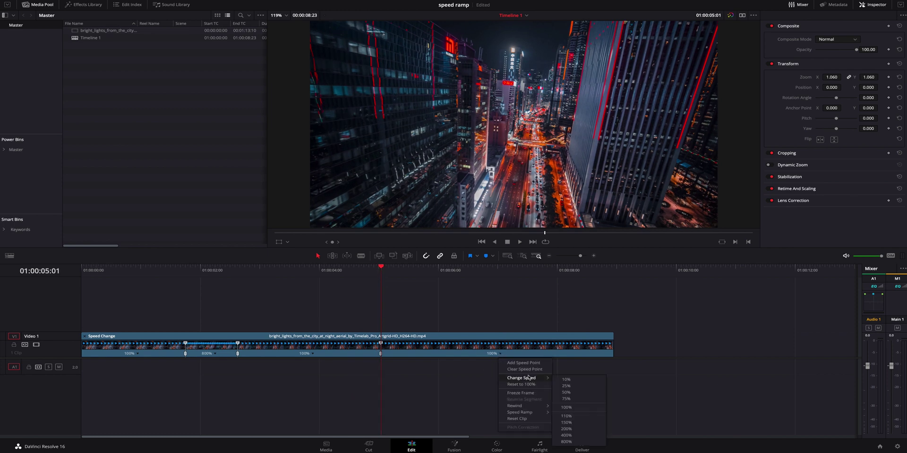
click(571, 441)
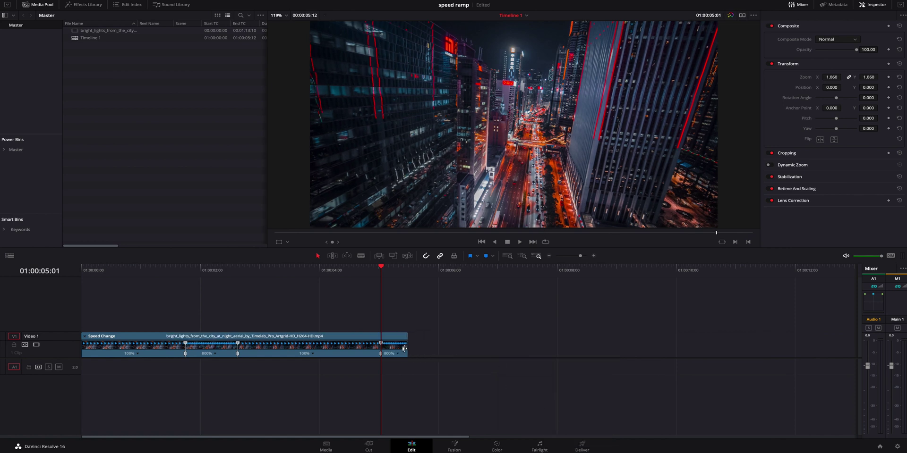
mouse_move(404, 349)
mouse_down()
mouse_move(432, 350)
mouse_move(415, 350)
mouse_up()
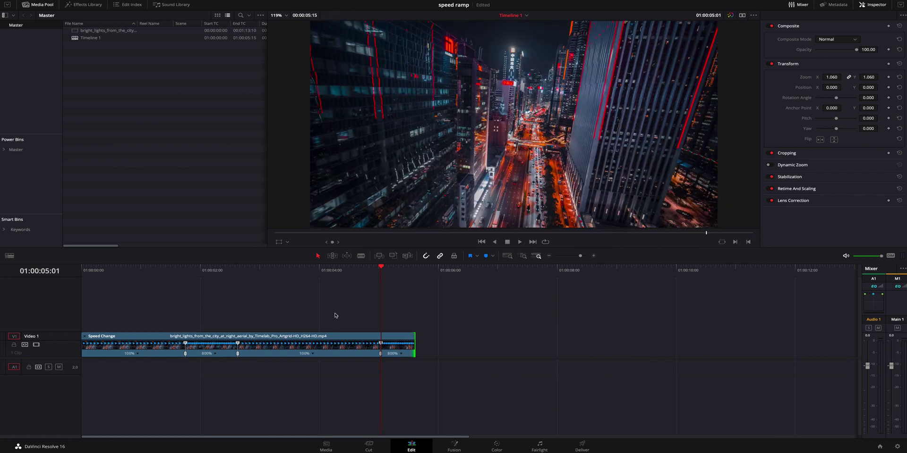
key(Home)
key(space)
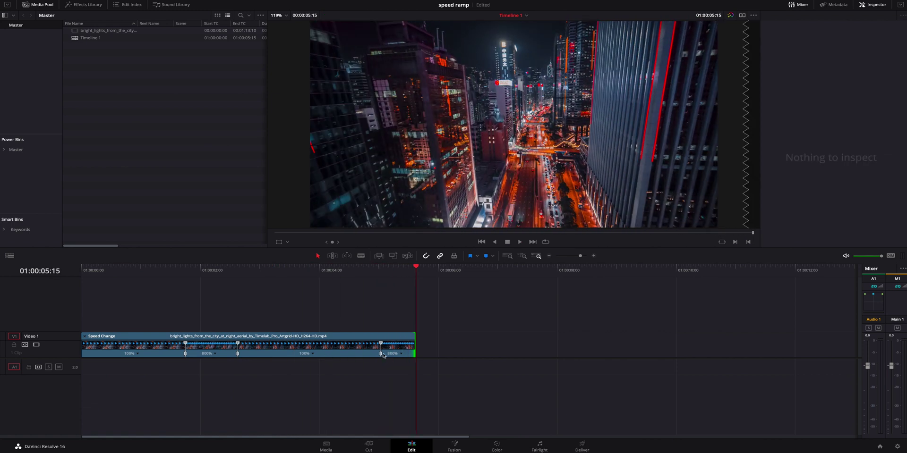
Pull the last speed point earlier to shorten the clip, replay it, and hide Retime Controls.
drag(381, 355, 336, 355)
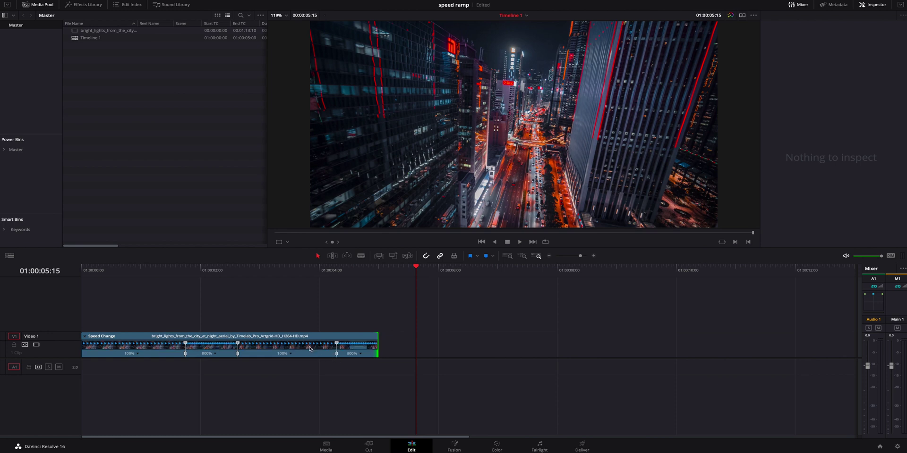
click(219, 269)
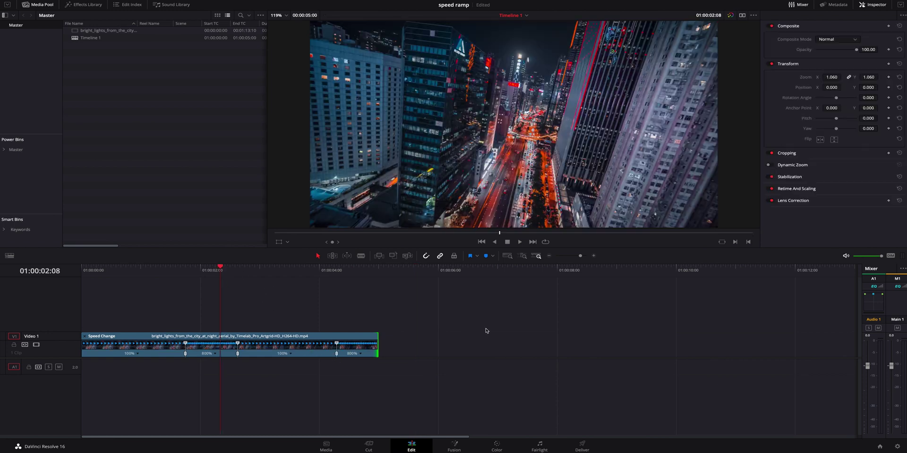
key(space)
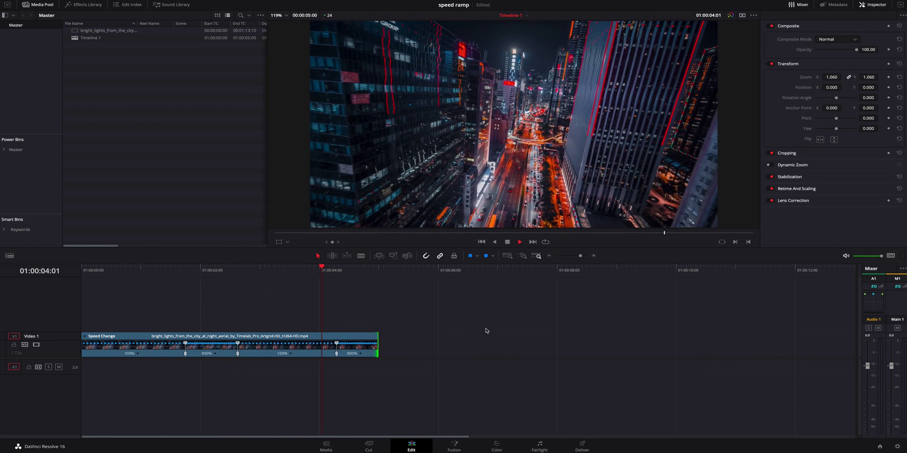
click(170, 269)
key(space)
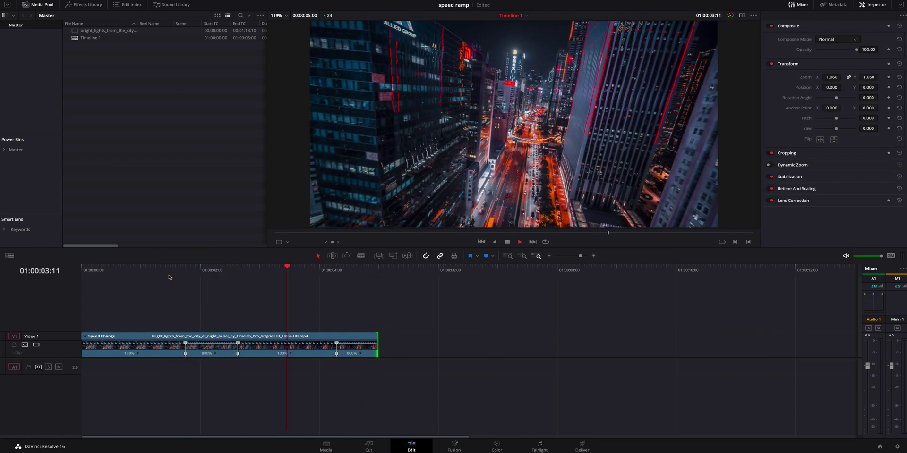
key(space)
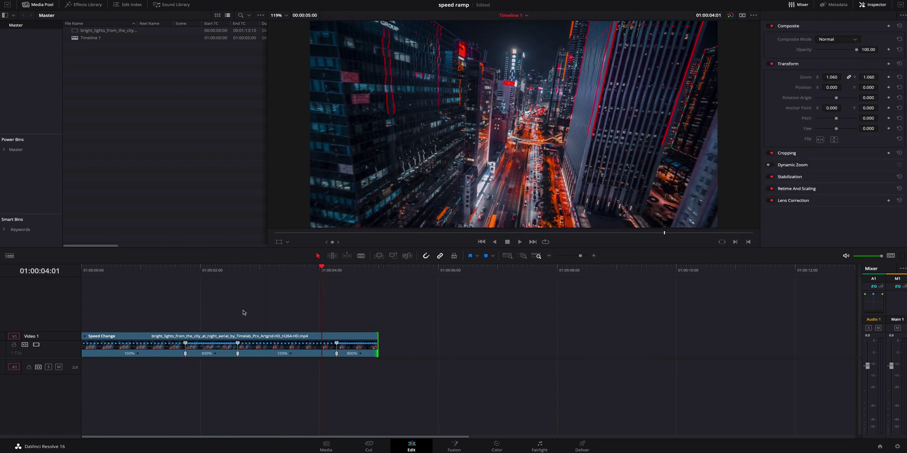
click(84, 337)
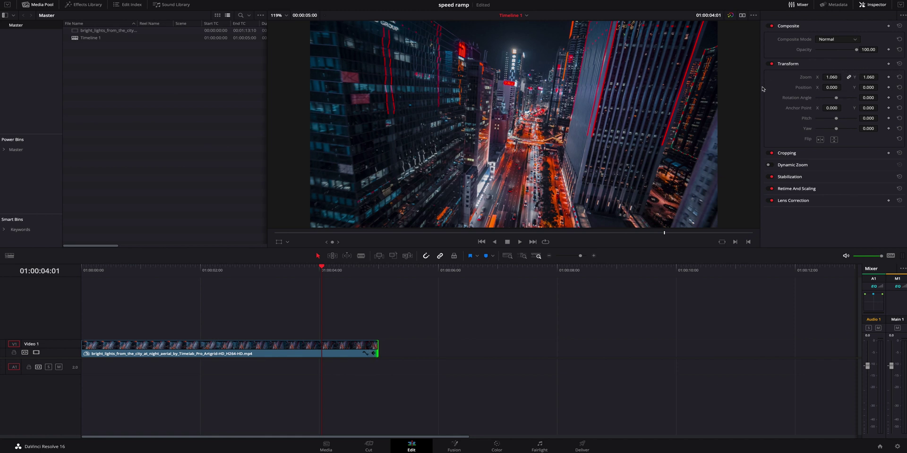
Open the aerial clip's keyframe curve graph and its curve parameter dropdown.
mouse_move(831, 77)
mouse_down()
mouse_move(850, 78)
mouse_move(831, 77)
mouse_up()
key(ctrl+=)
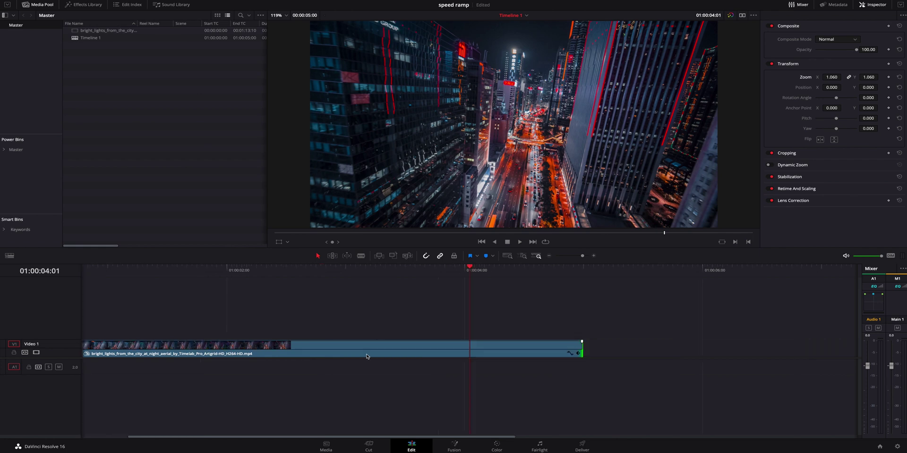
click(570, 353)
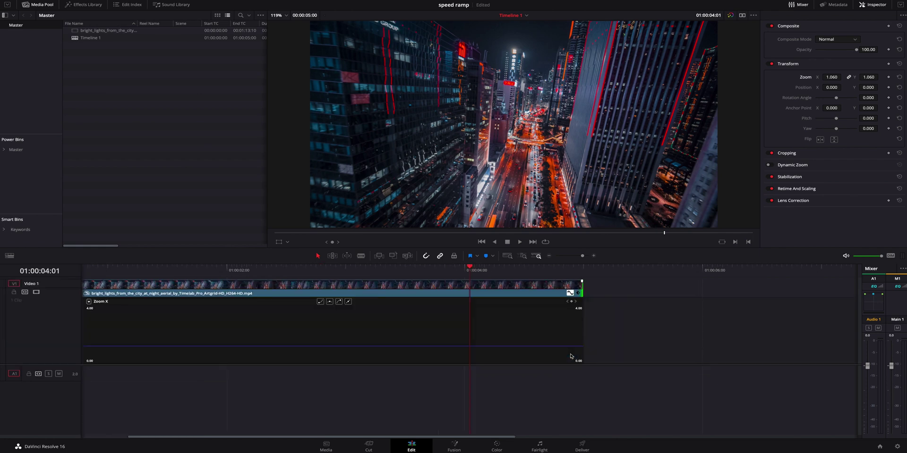
scroll(564, 300, left, 4)
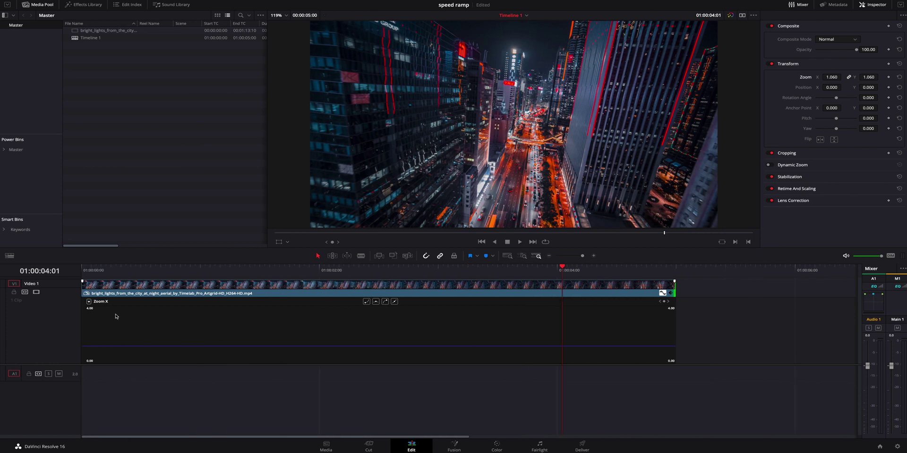
click(89, 302)
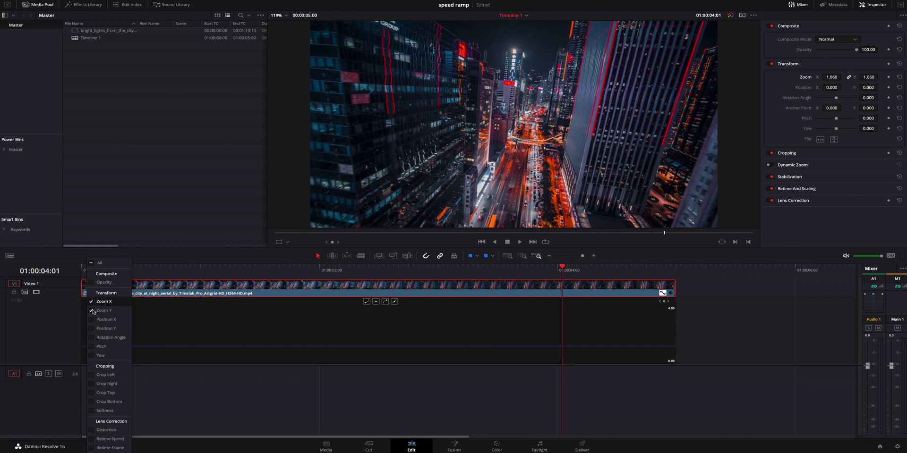
Show the Retime Speed curve and smooth its first keyframe into a gentle eased ramp.
click(91, 440)
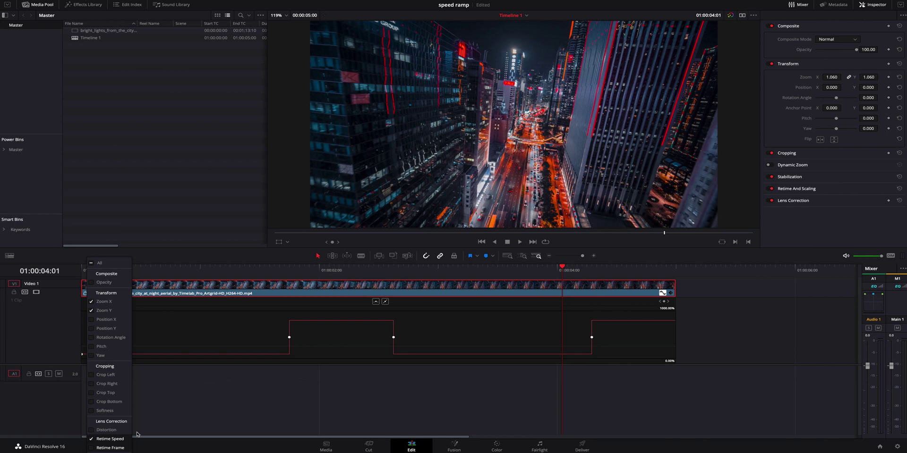
click(249, 276)
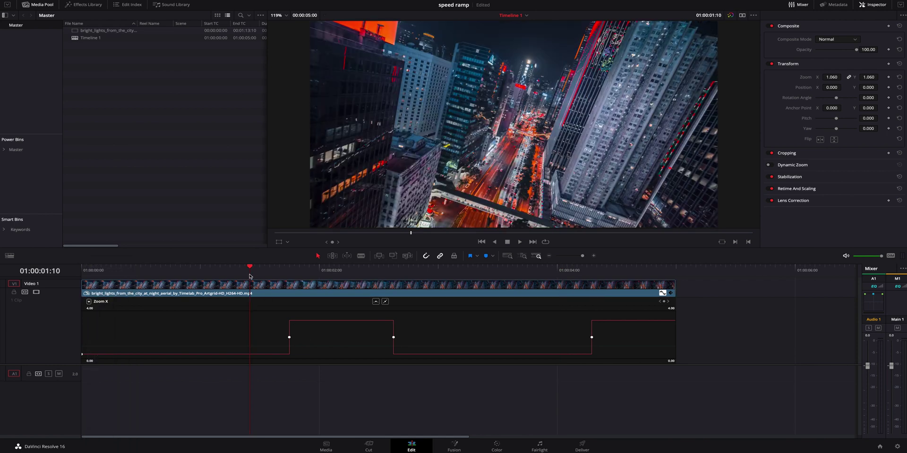
key(space)
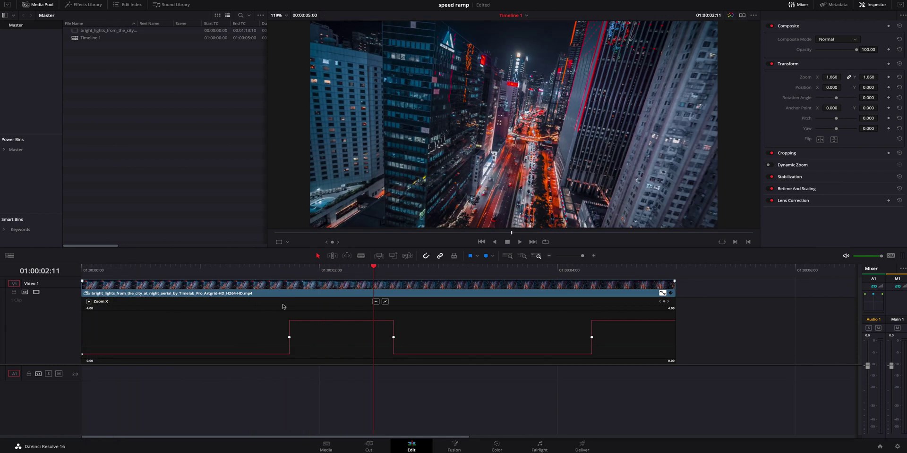
click(289, 337)
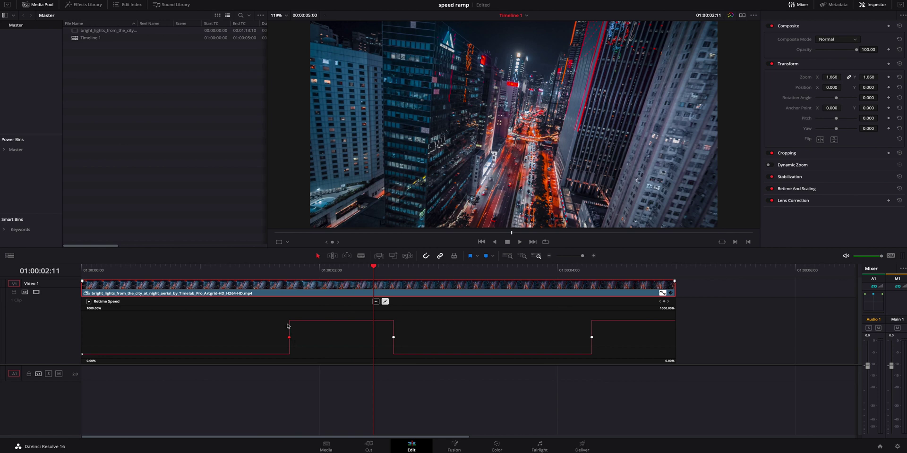
click(376, 302)
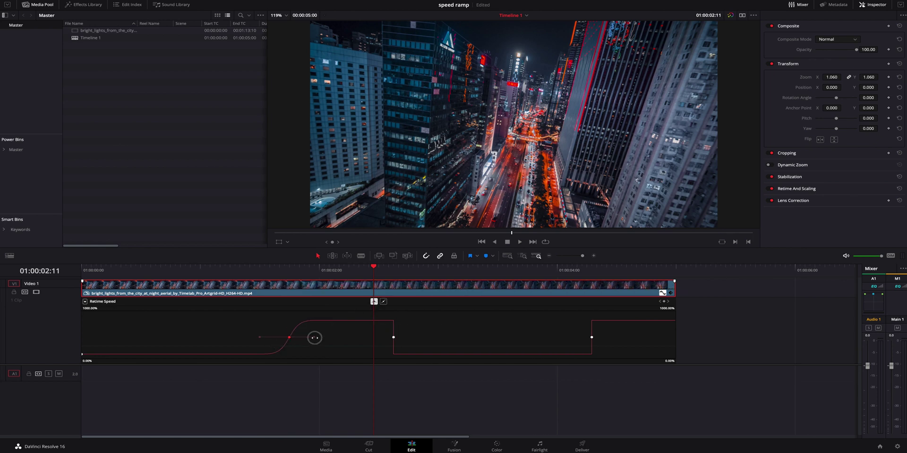
mouse_move(314, 336)
mouse_down()
mouse_move(353, 339)
mouse_move(314, 338)
mouse_up()
Smooth the second and third Retime Speed keyframes and adjust their ease handles.
click(393, 337)
click(374, 302)
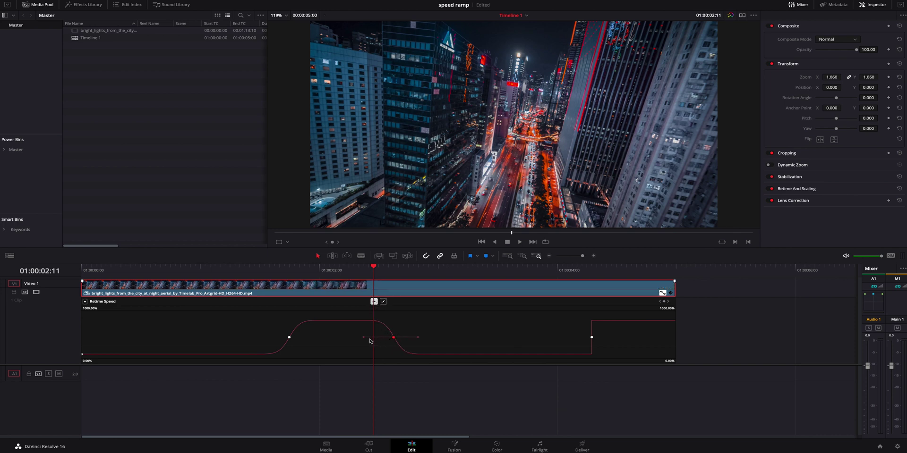
drag(360, 338, 349, 337)
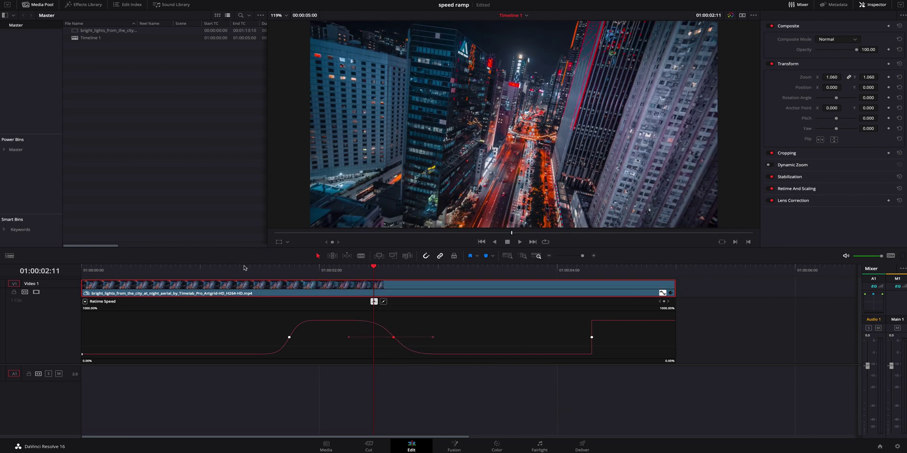
click(200, 269)
click(592, 338)
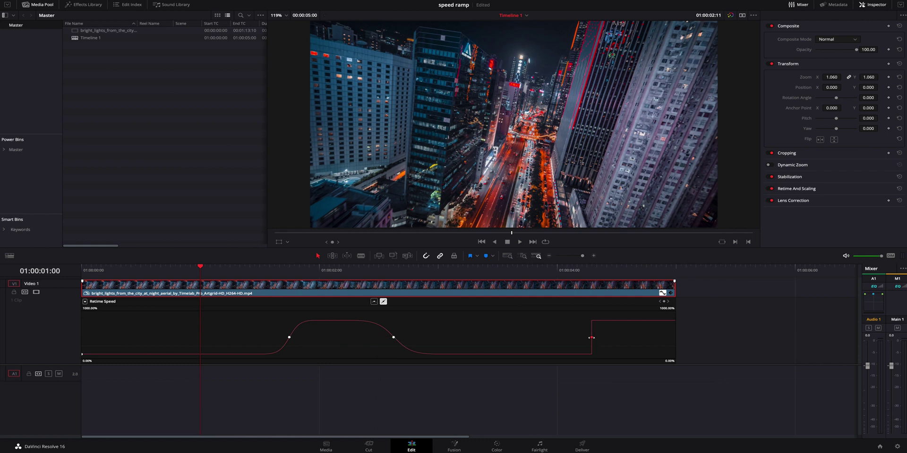
click(383, 301)
click(374, 302)
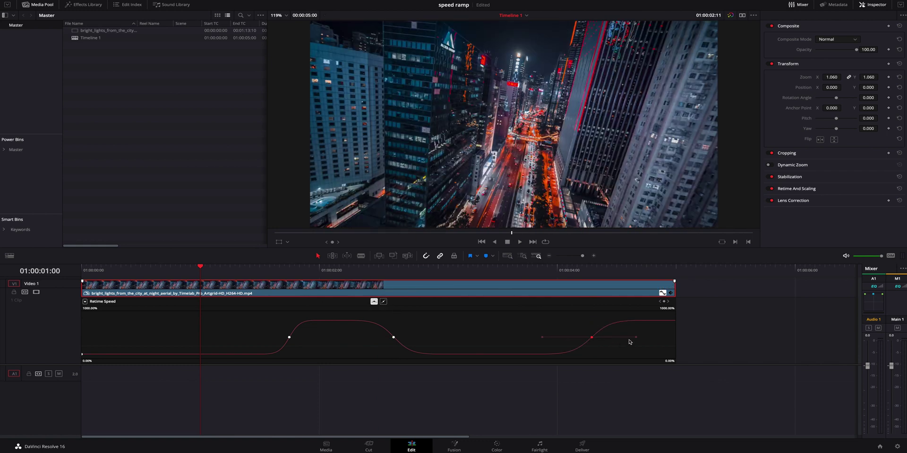
mouse_move(636, 338)
mouse_down()
mouse_move(617, 339)
mouse_move(625, 337)
mouse_up()
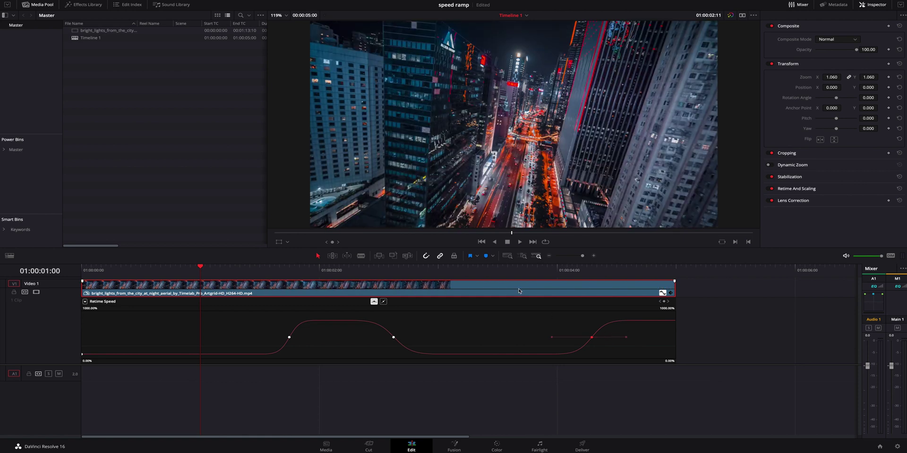
key(Home)
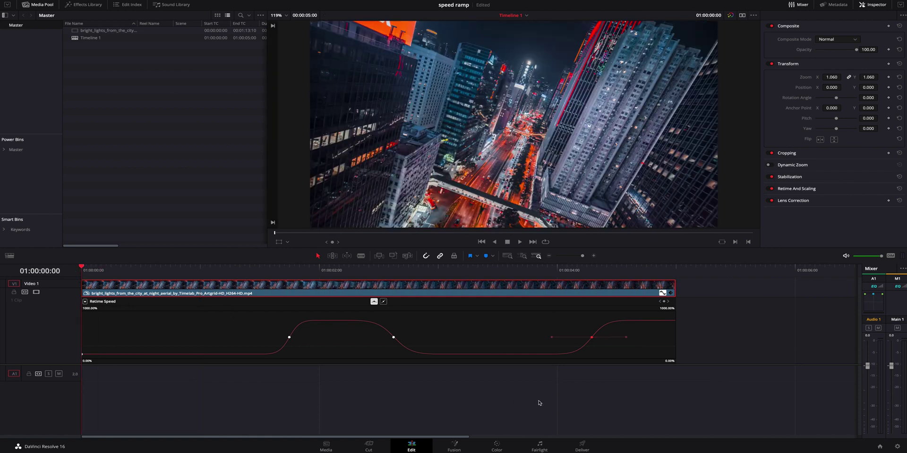
key(space)
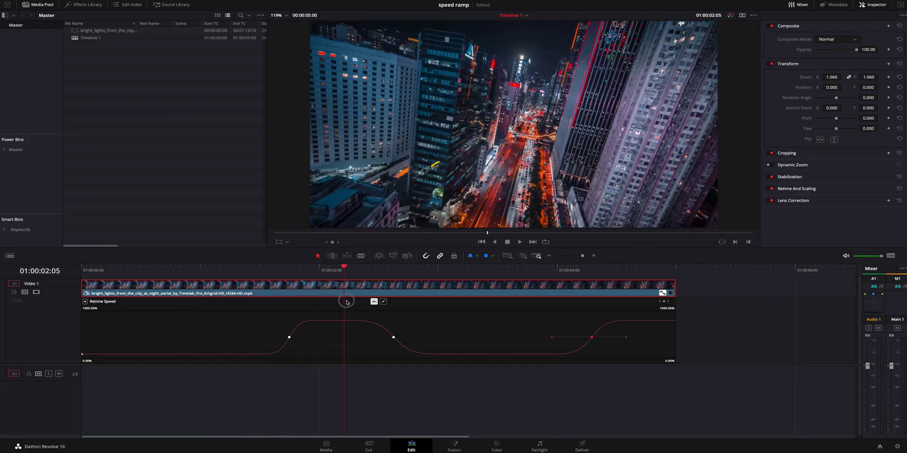
Show the clip's retime controls and add markers at the three speed-change points.
click(291, 310)
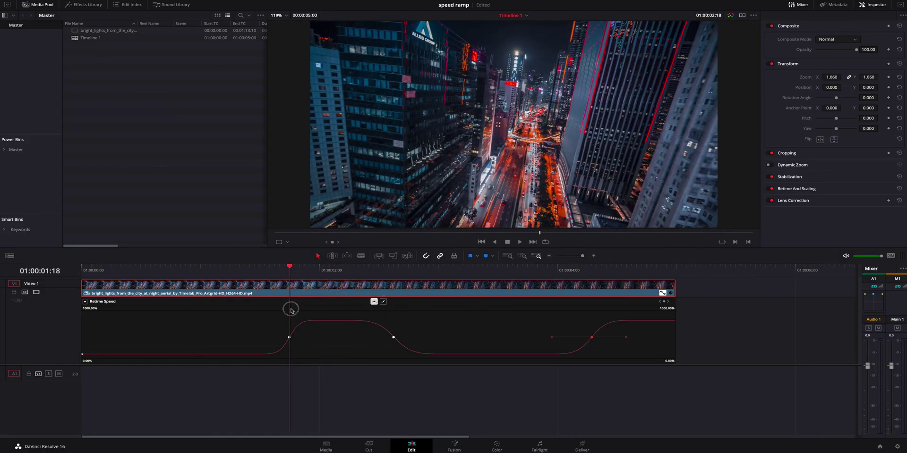
right_click(571, 359)
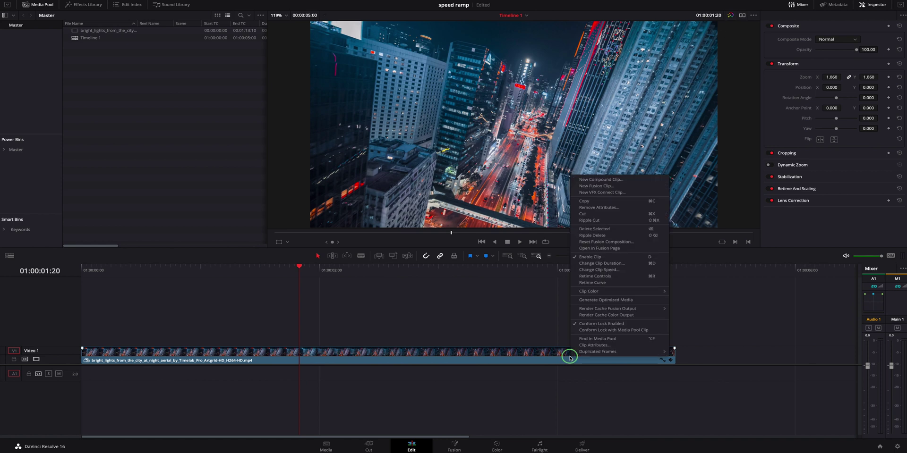
click(619, 276)
click(290, 274)
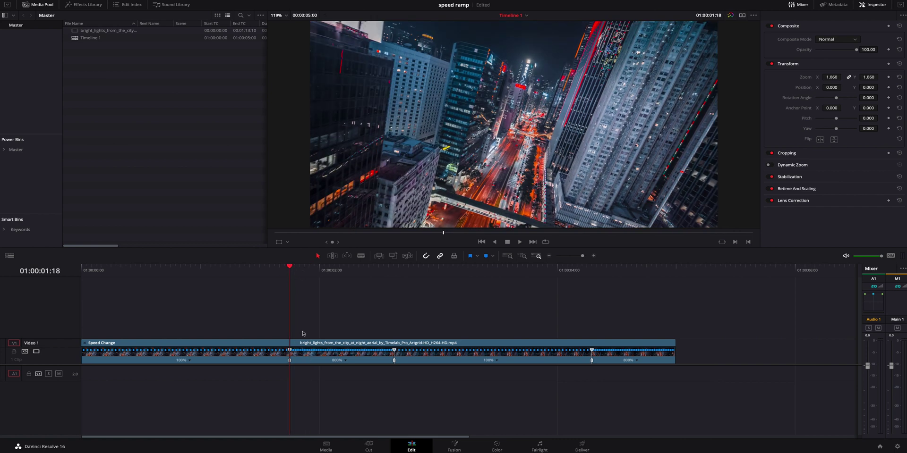
click(484, 257)
click(393, 273)
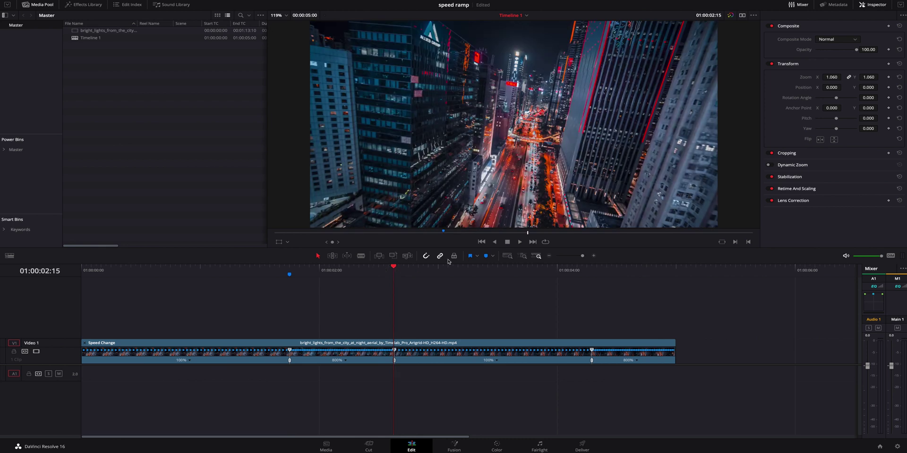
click(486, 257)
click(590, 269)
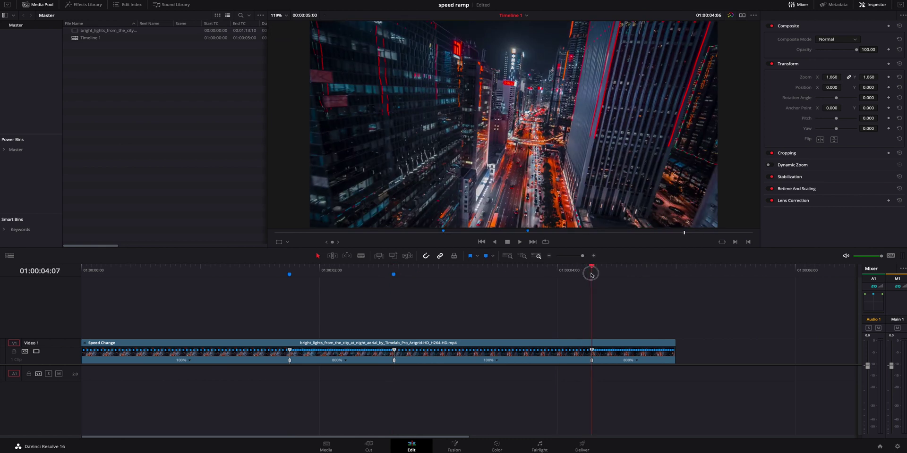
click(486, 256)
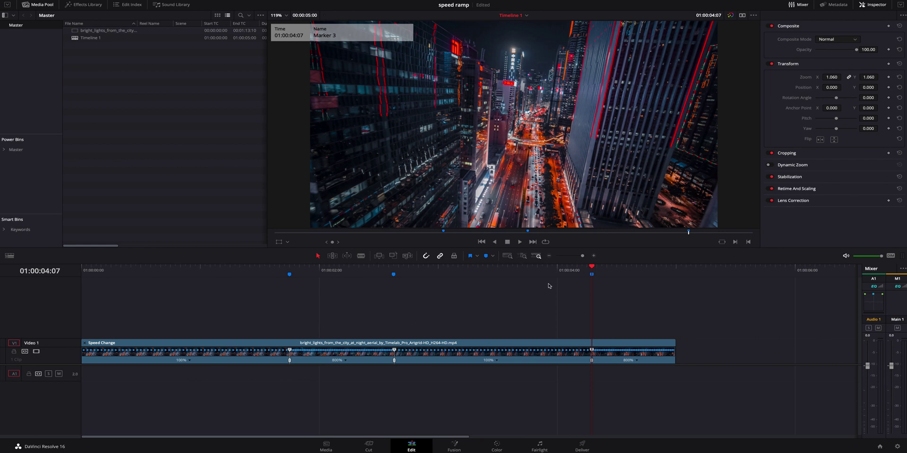
Hide retime controls, nest the clip as Compound Clip 1, and return the playhead to 01:00:01:18.
click(85, 342)
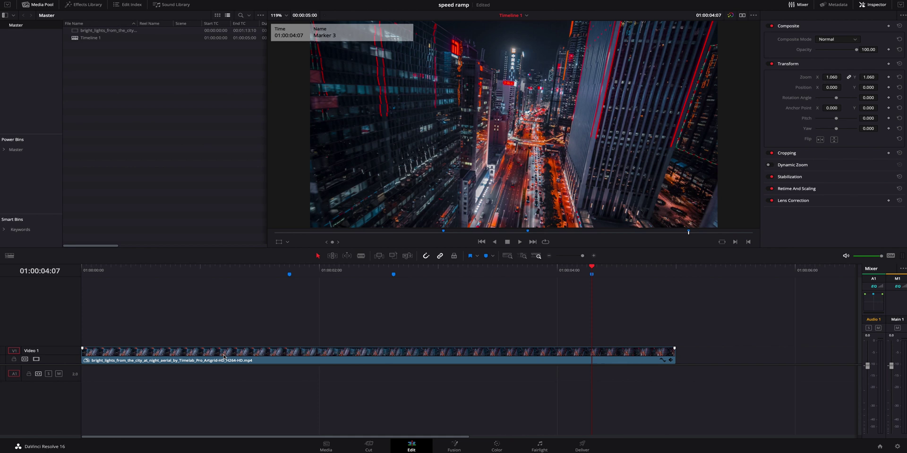
right_click(224, 356)
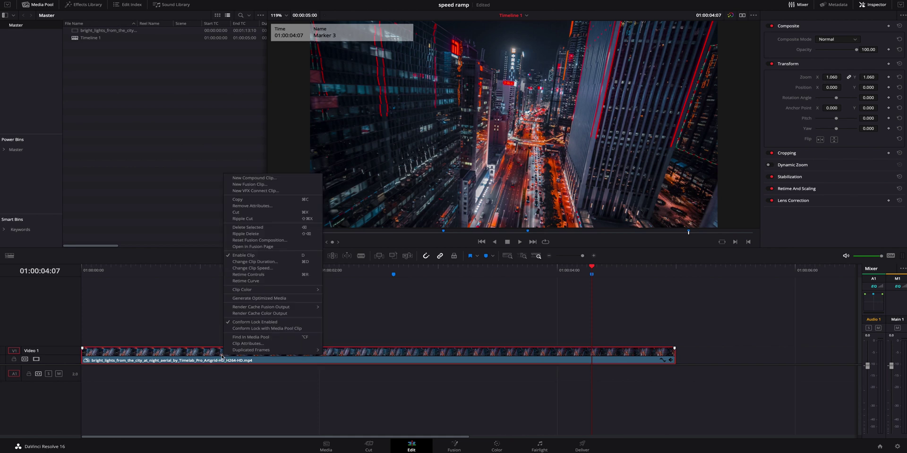
click(275, 178)
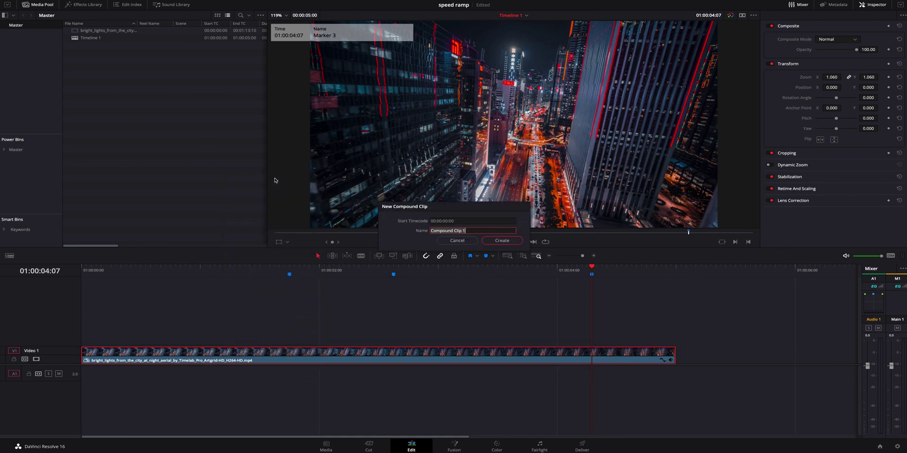
click(502, 240)
click(291, 272)
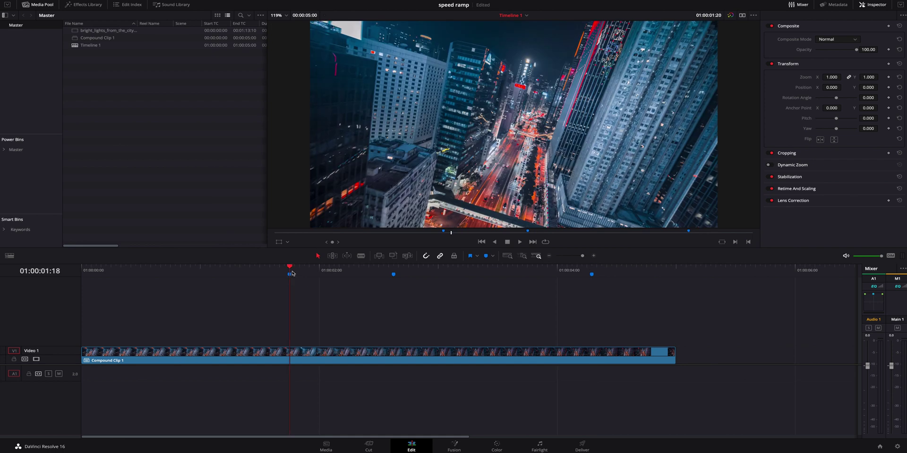
click(306, 358)
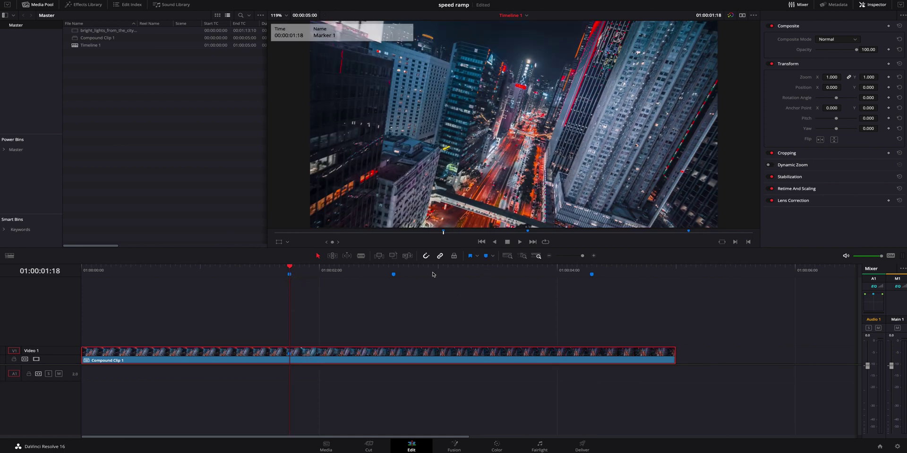
click(393, 274)
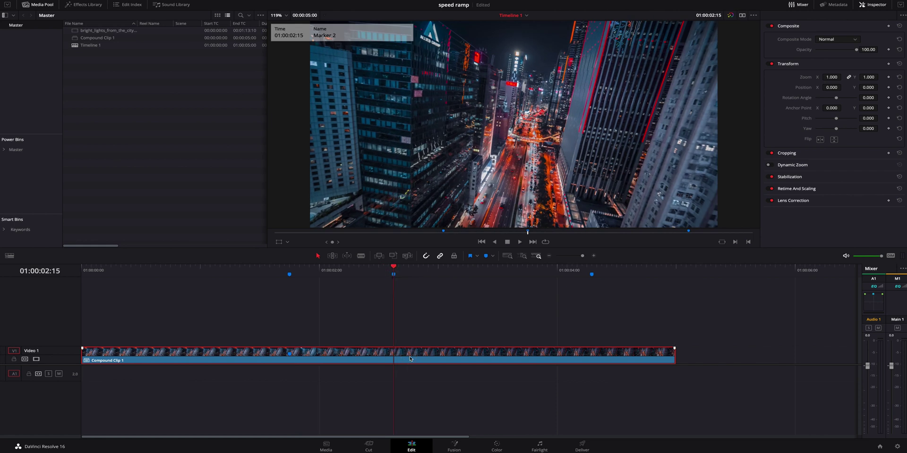
click(591, 275)
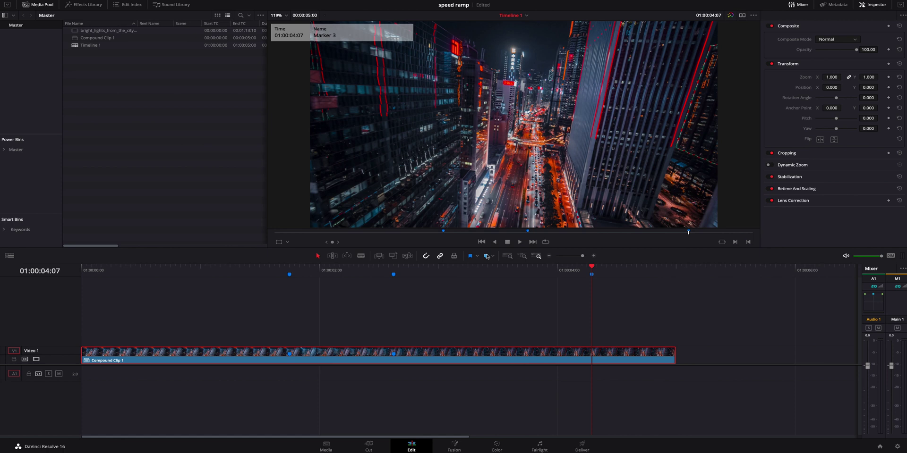
click(290, 275)
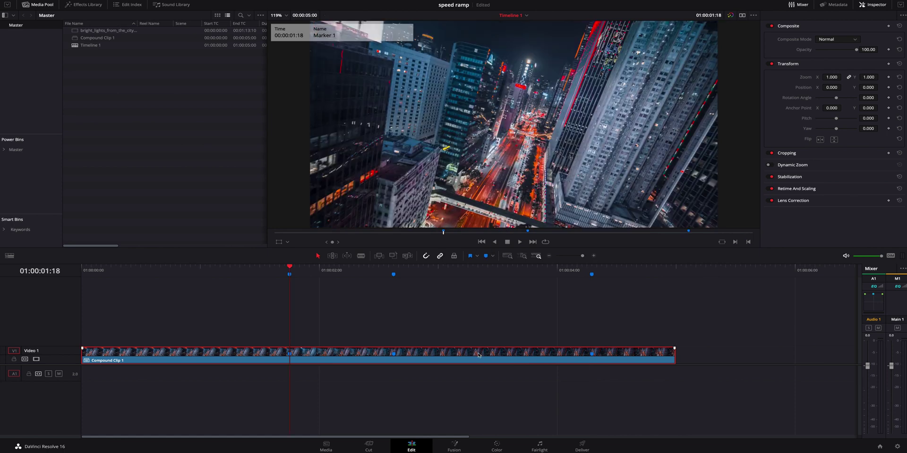
Show Compound Clip 1's retime controls and add a speed point at Marker 1.
right_click(478, 355)
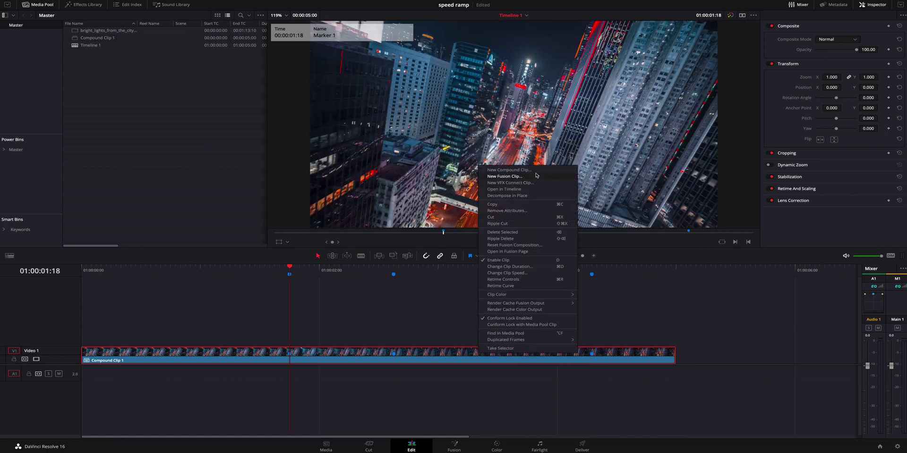
click(503, 280)
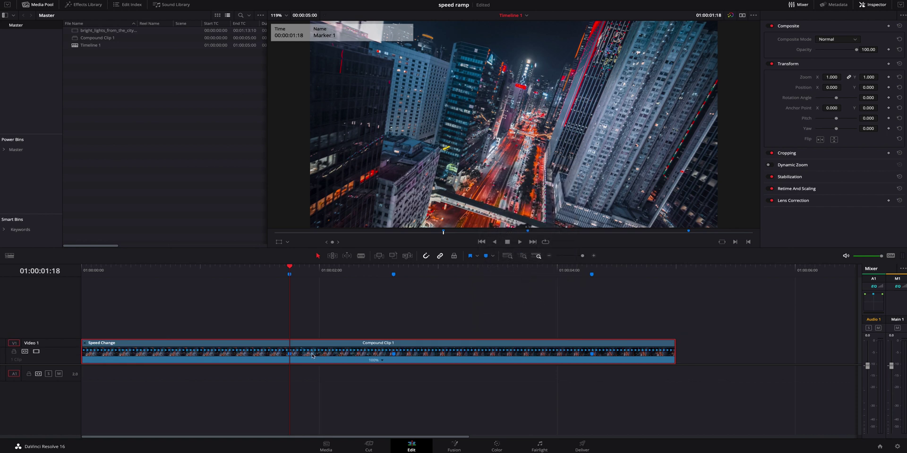
click(382, 363)
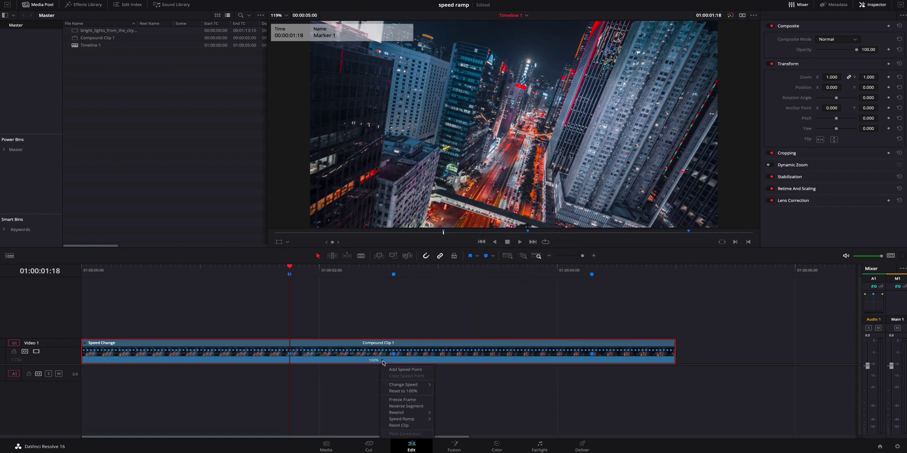
click(392, 375)
Add speed points at Marker 2 and Marker 3, splitting the clip into four 100% sections.
drag(376, 270, 393, 272)
click(485, 363)
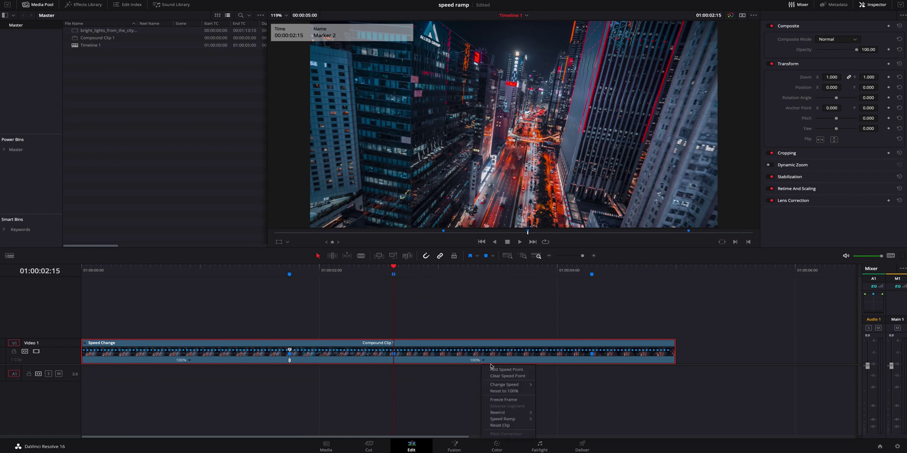
click(495, 369)
click(522, 272)
drag(524, 272, 592, 272)
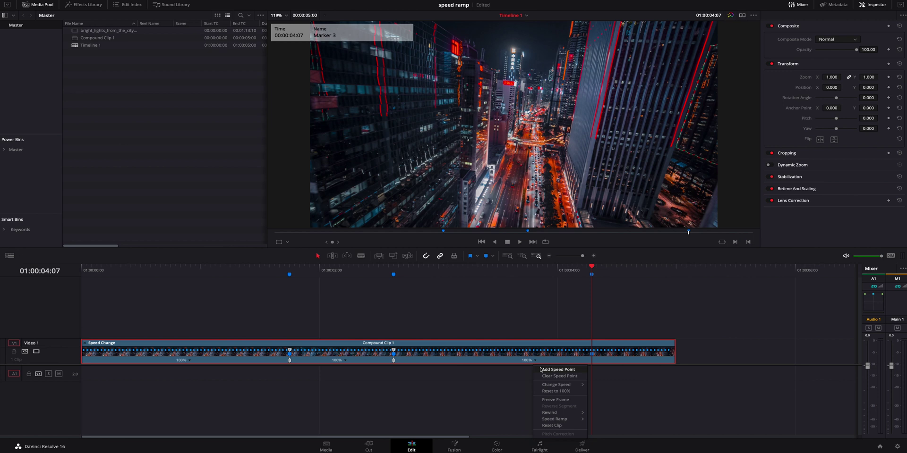
click(541, 369)
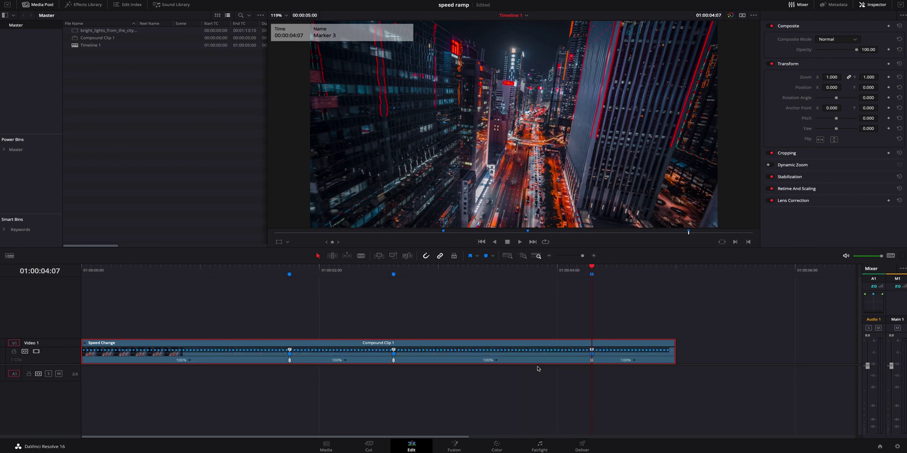
Change the speed of Compound Clip 1's second and fourth sections to 200%.
click(346, 361)
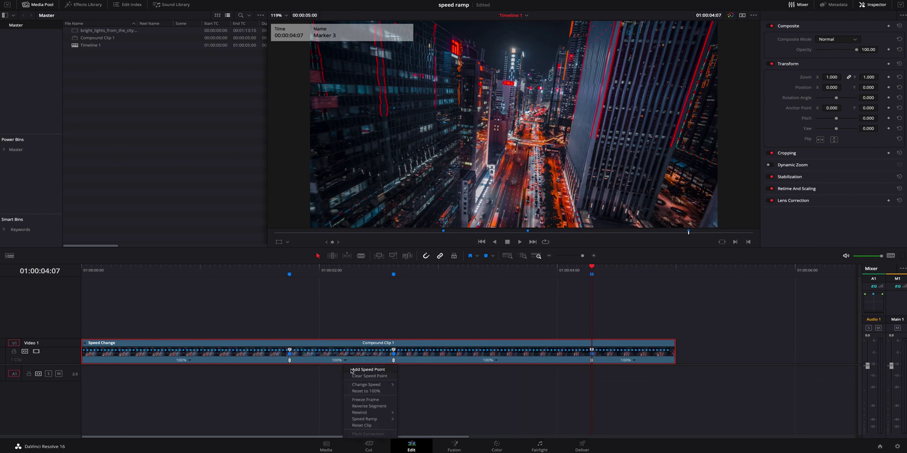
mouse_move(380, 385)
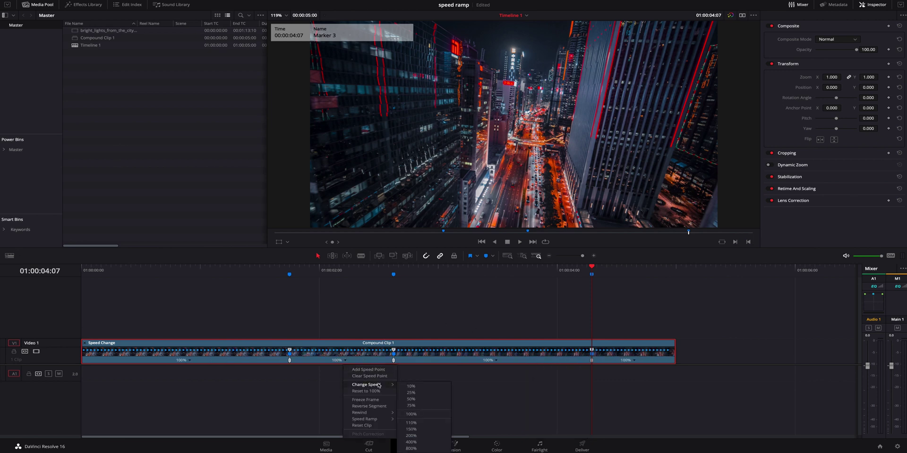
click(411, 436)
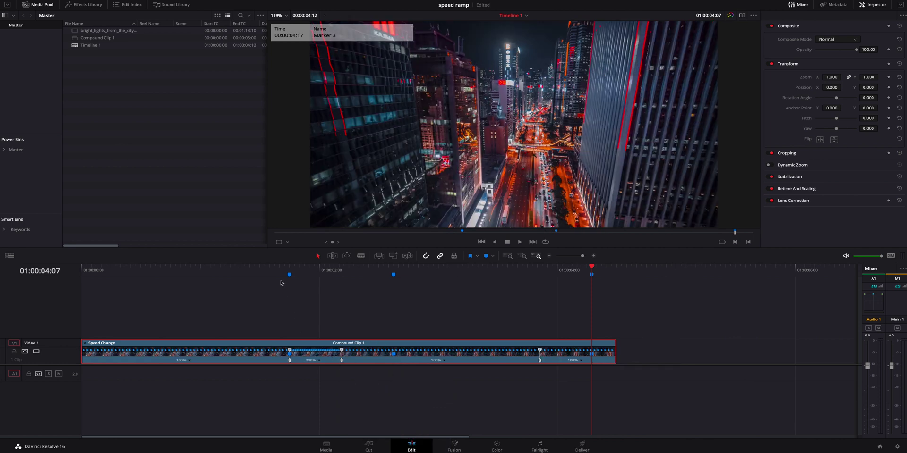
click(260, 271)
drag(262, 272, 359, 271)
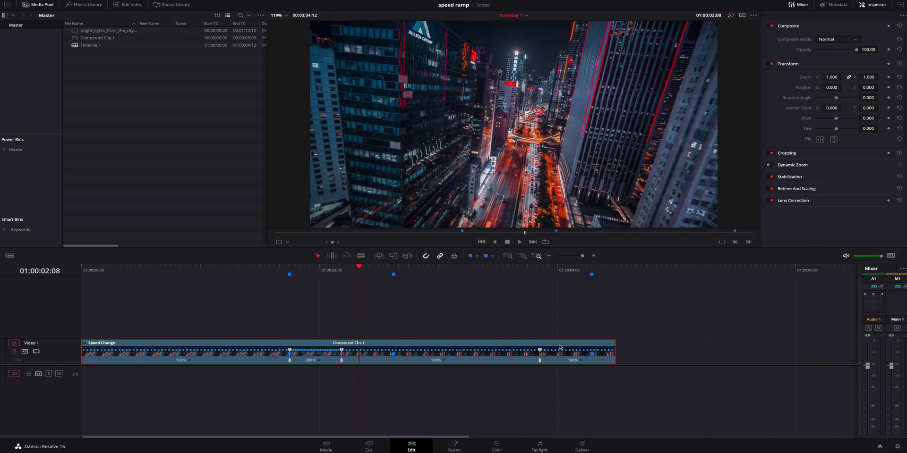
click(581, 360)
mouse_move(615, 389)
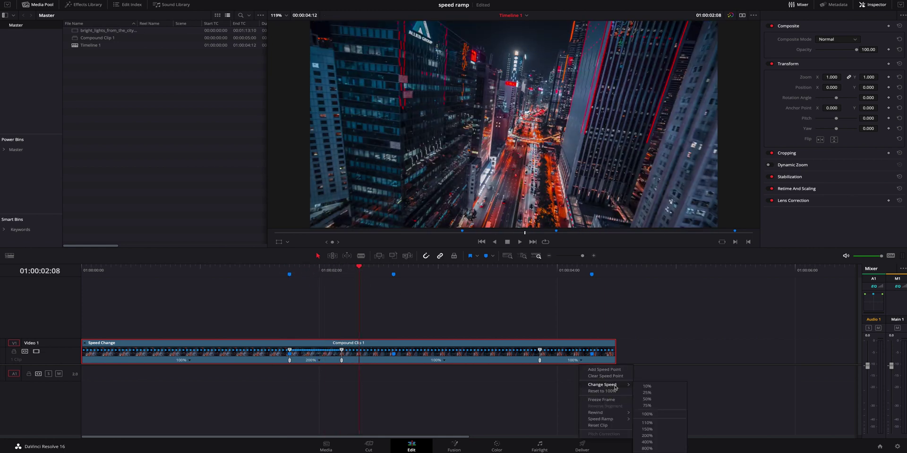
click(647, 435)
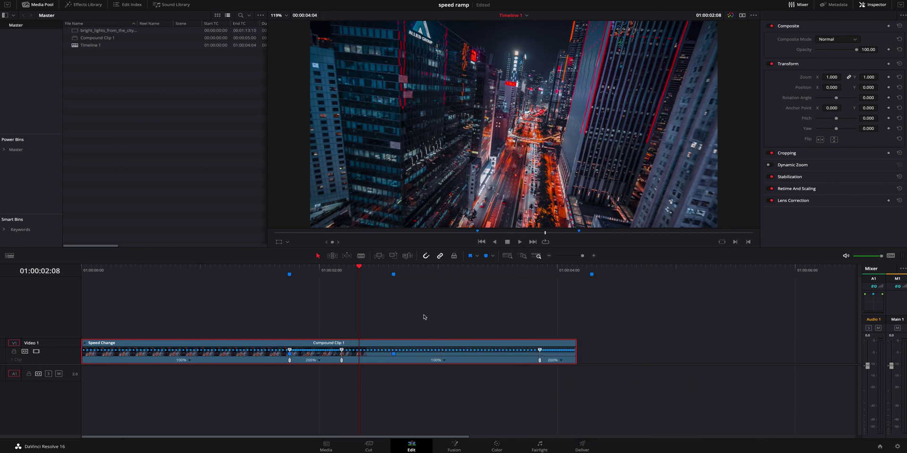
mouse_move(307, 273)
mouse_down()
mouse_move(337, 276)
mouse_move(290, 274)
mouse_up()
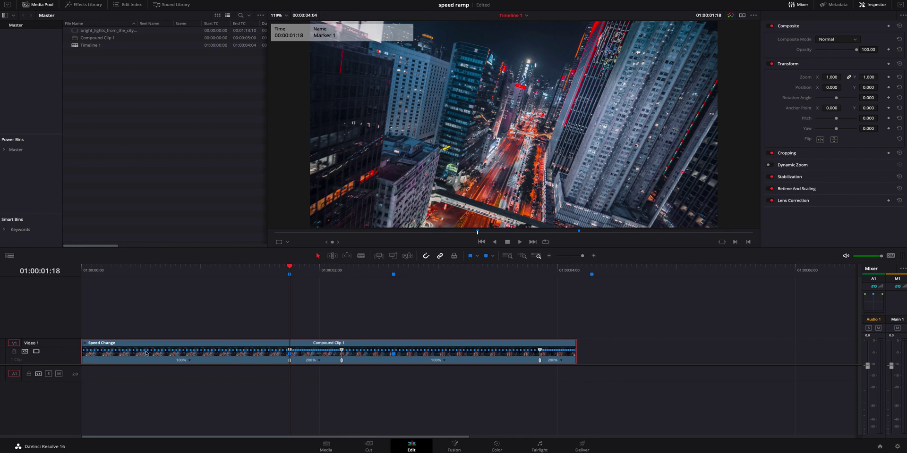
Turn off retime controls, deselect Compound Clip 1, and zoom the timeline in and back out.
click(87, 346)
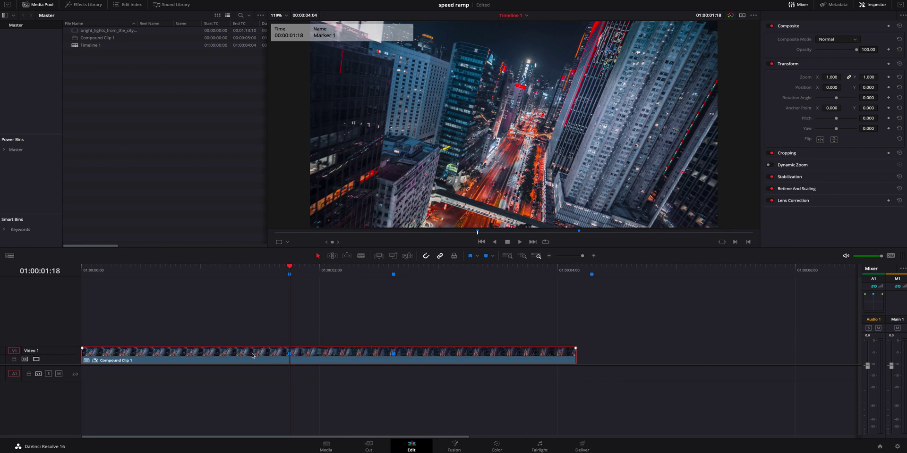
click(565, 328)
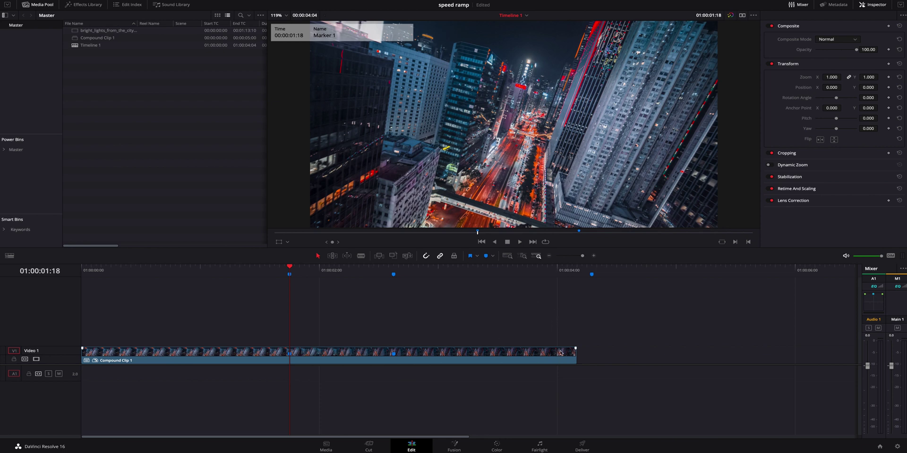
scroll(560, 352, up, 3)
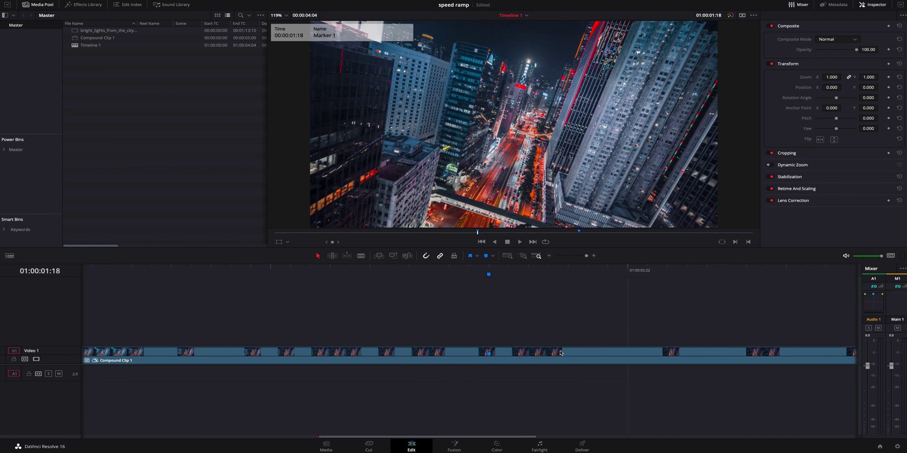
scroll(560, 353, right, 5)
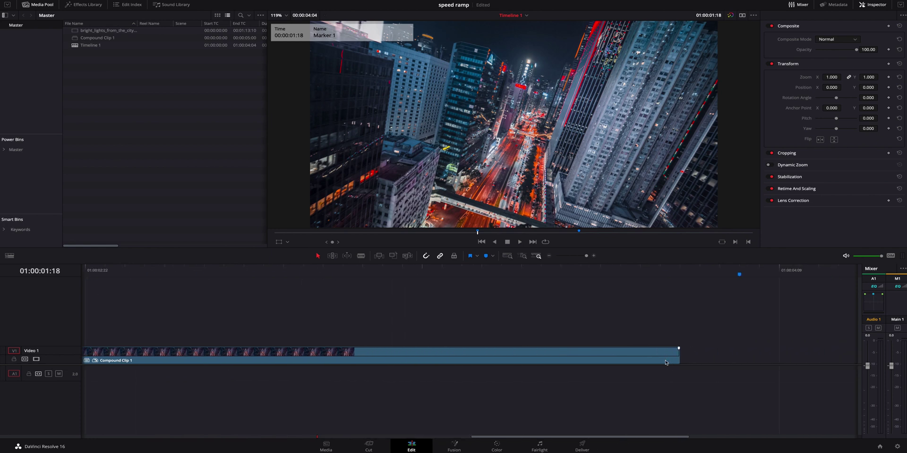
scroll(666, 363, down, 3)
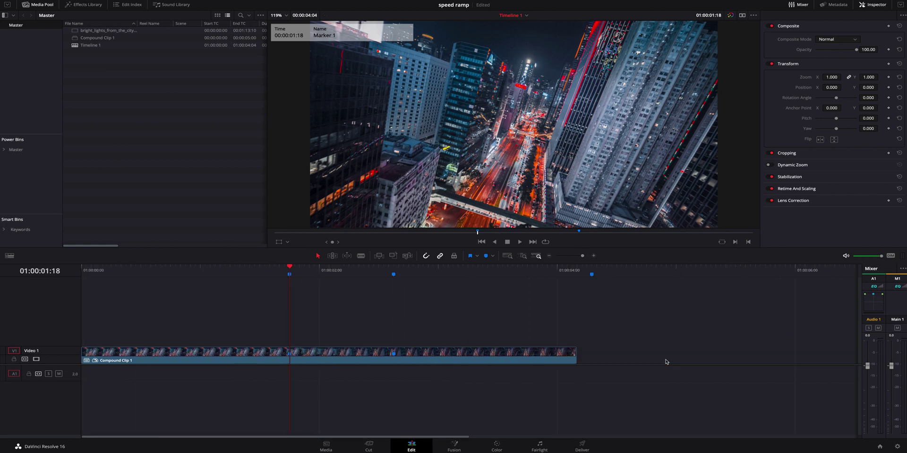
Open Compound Clip 1's retime curve graph with Retime Speed shown and Retime Frame hidden.
right_click(452, 356)
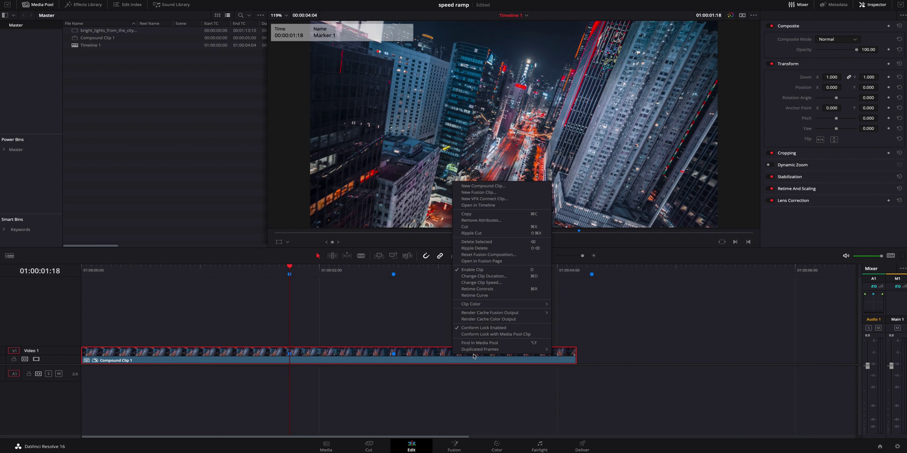
click(522, 295)
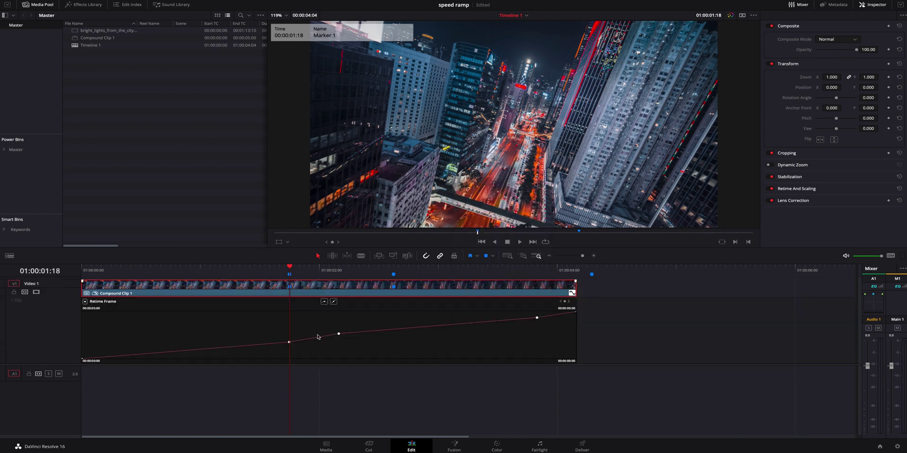
click(85, 302)
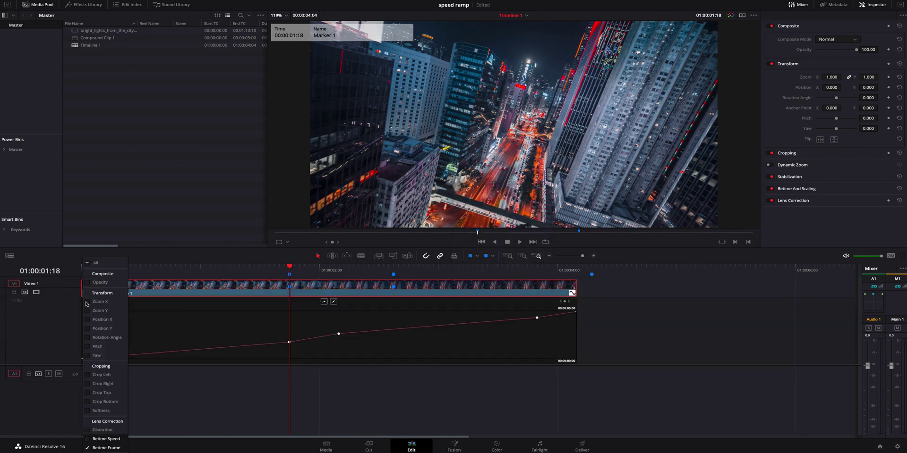
click(88, 441)
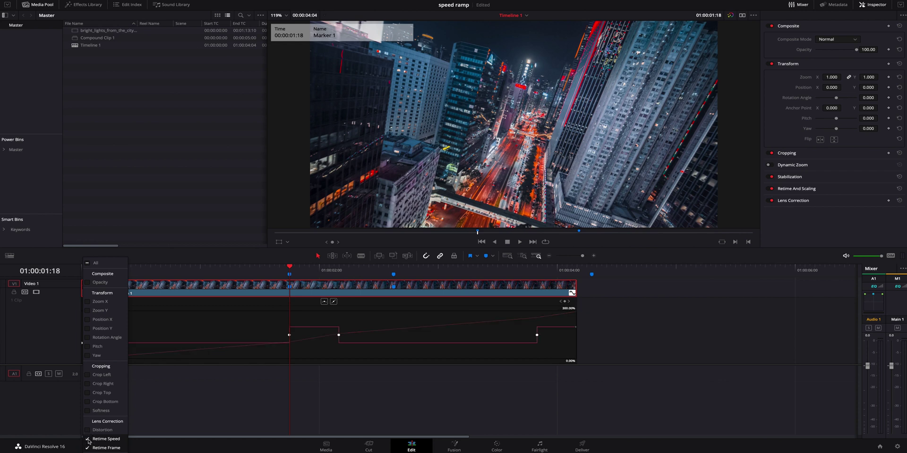
click(87, 448)
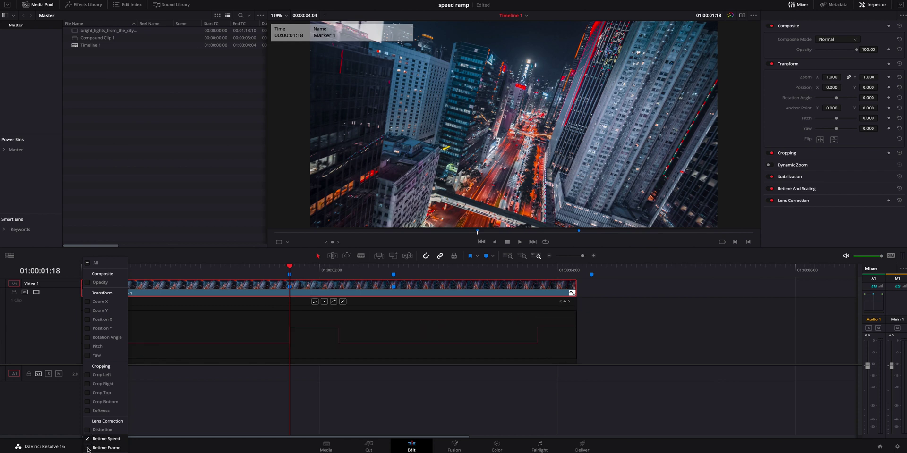
click(227, 410)
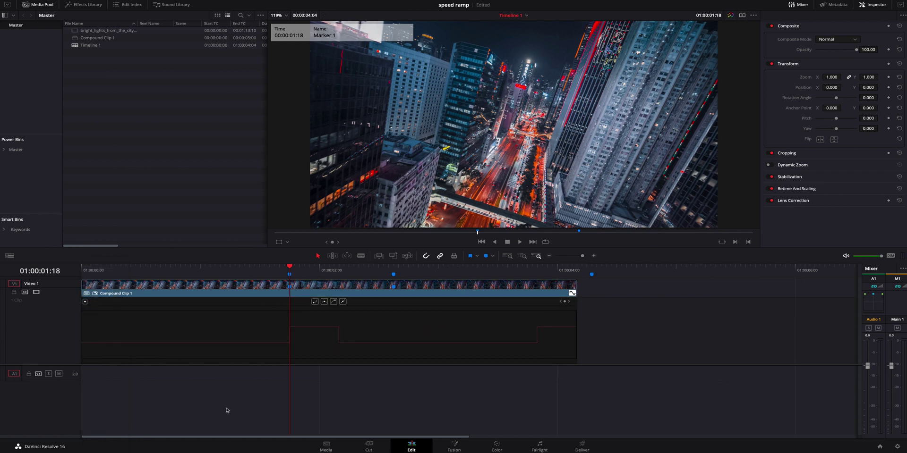
Make Retime Speed the active curve and ease its ramp keyframes into smooth transitions.
click(85, 302)
click(115, 439)
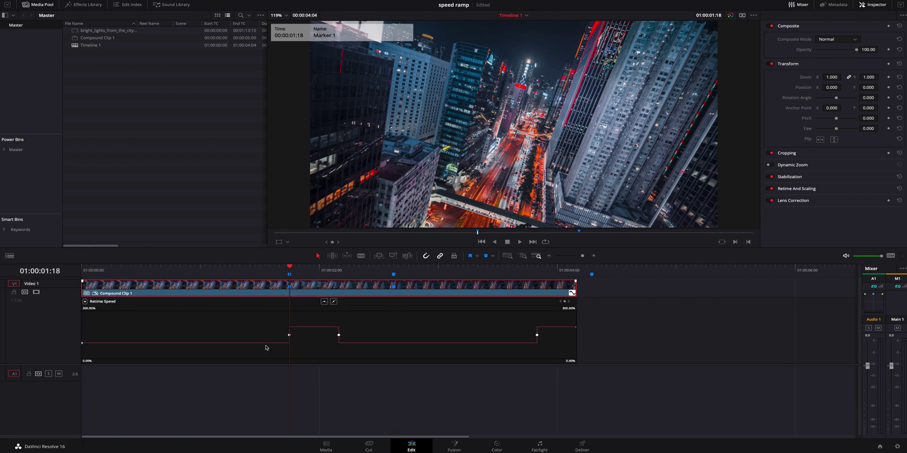
click(289, 335)
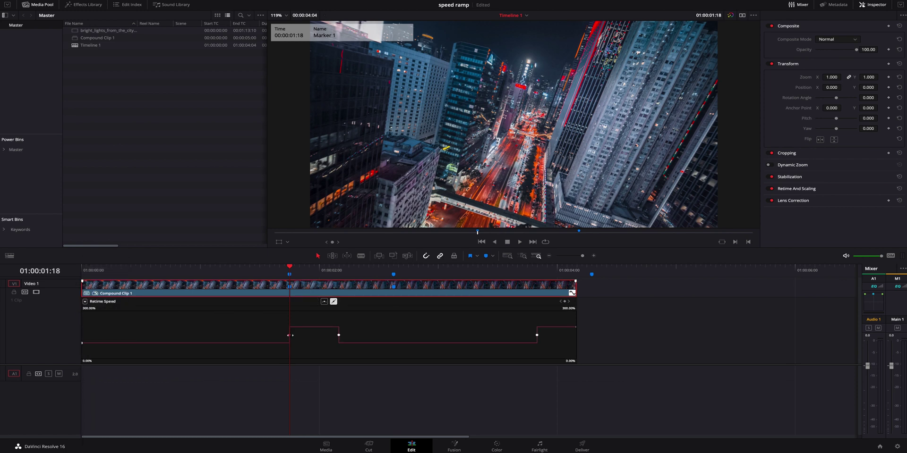
click(334, 301)
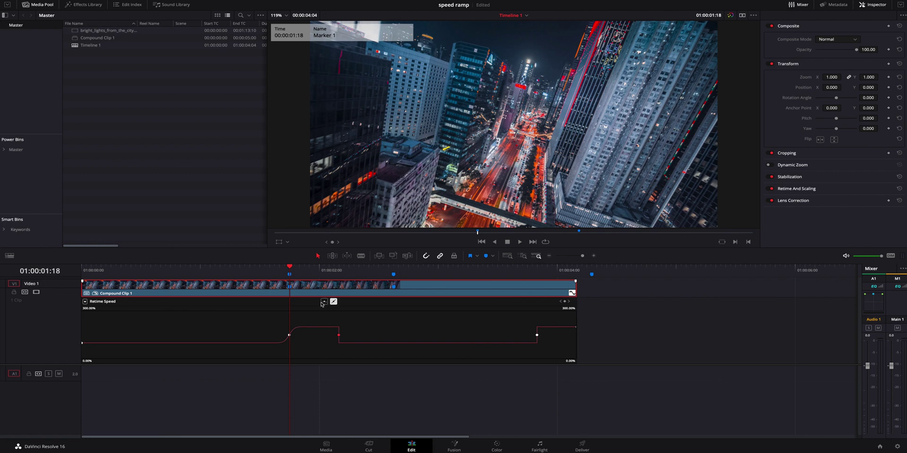
click(323, 302)
click(537, 336)
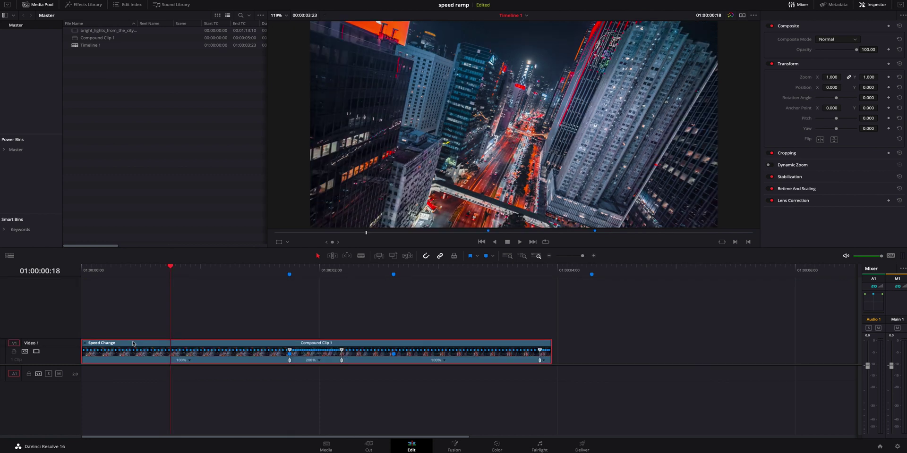
Duplicate Compound Clip 1 directly after the original and play back the join between the copies.
drag(260, 352, 613, 354)
click(508, 271)
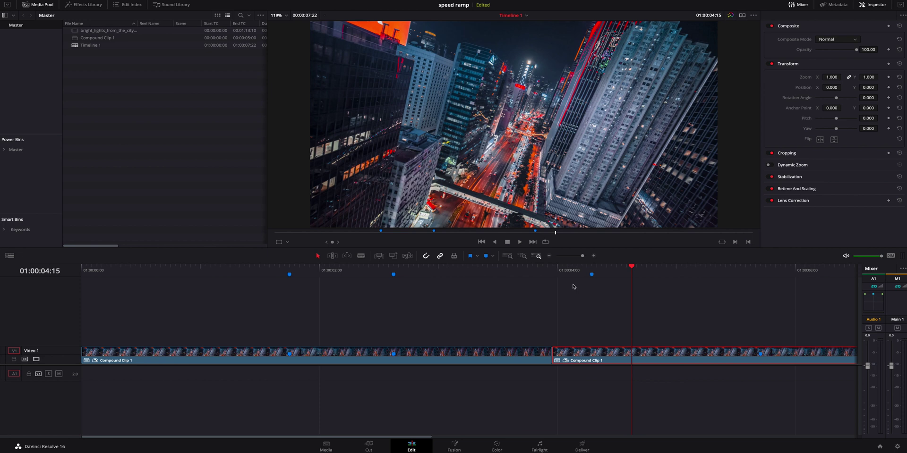
click(539, 268)
key(space)
click(540, 271)
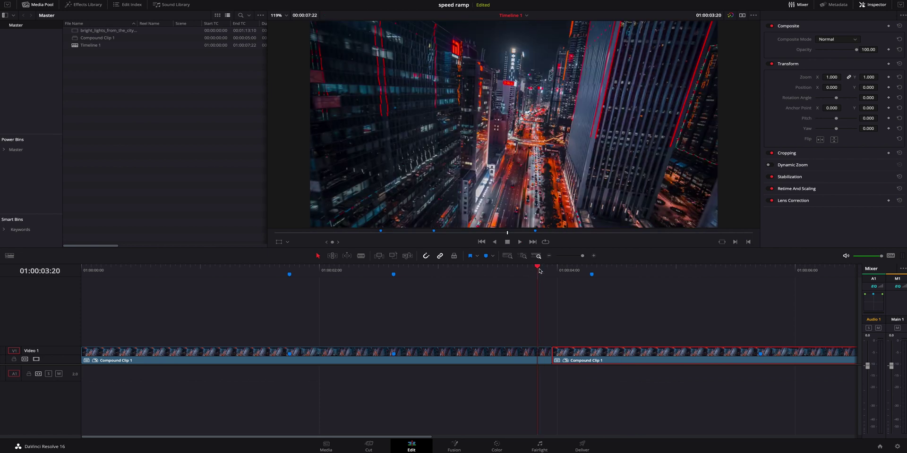